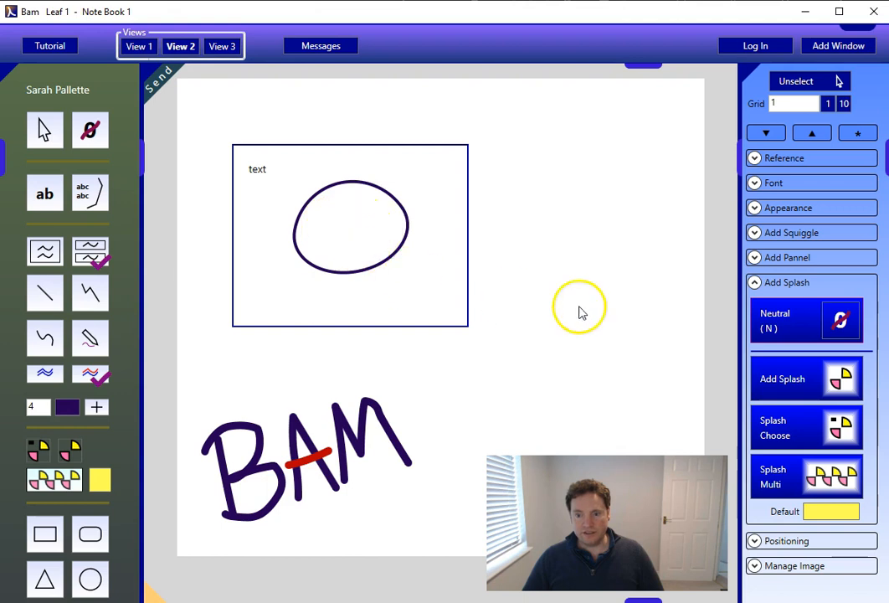
- Add a default yellow splash inside the oval in the panel that contains the text
{"action": "left_click", "coordinate": [796, 379]}
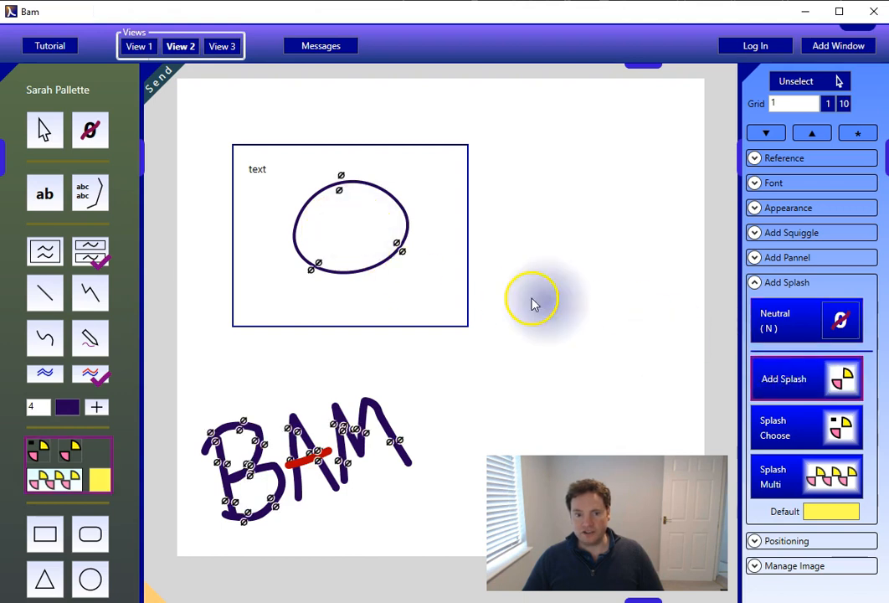
{"action": "left_click", "coordinate": [357, 238]}
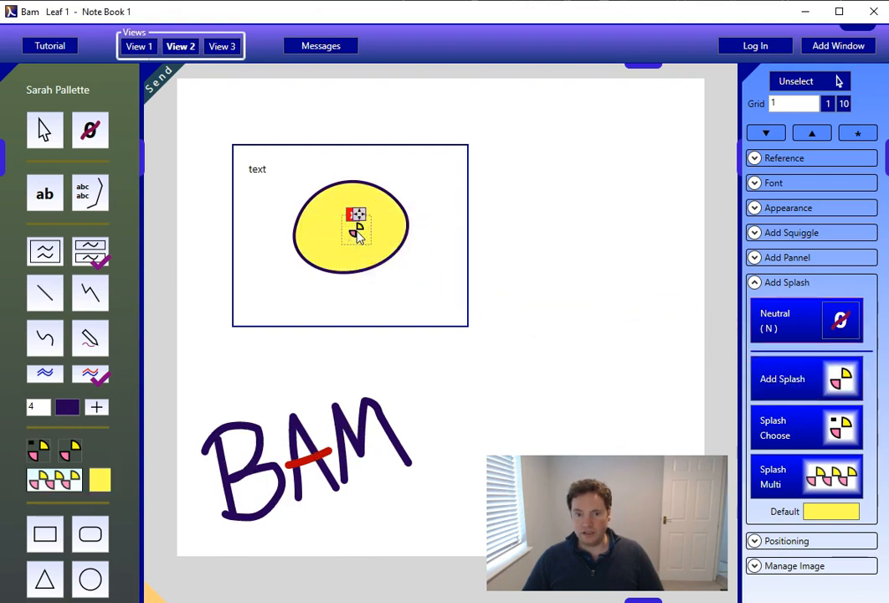
{"action": "left_click", "coordinate": [443, 224]}
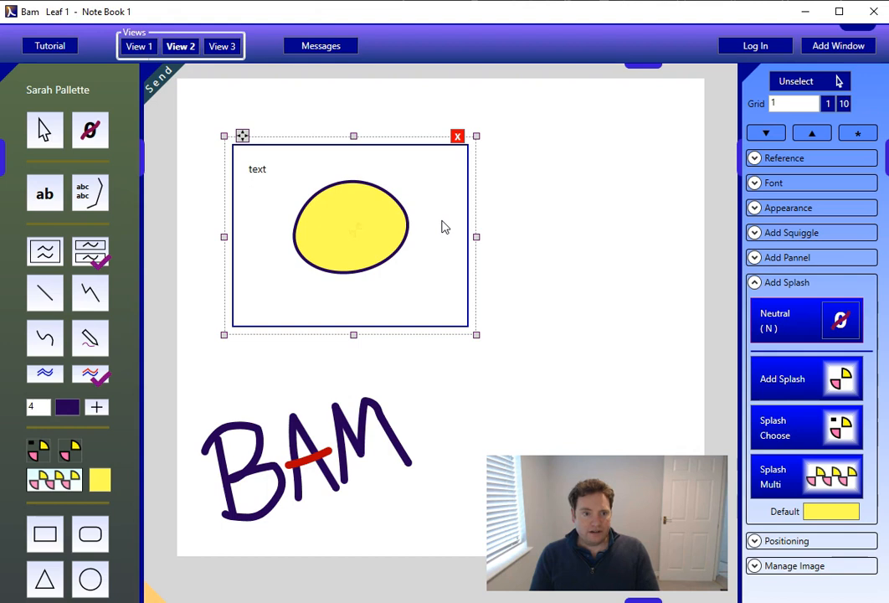
{"action": "left_click", "coordinate": [66, 475]}
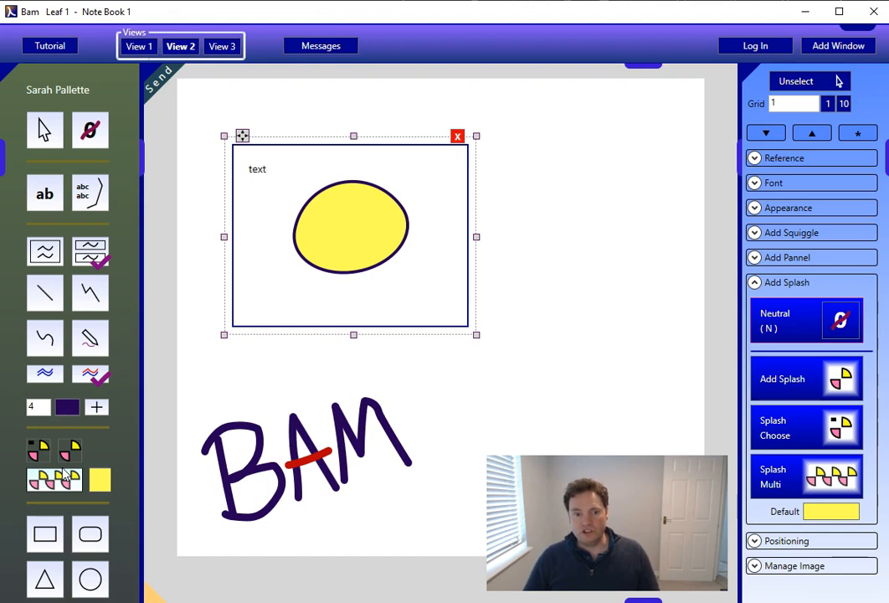
{"action": "left_click", "coordinate": [787, 283]}
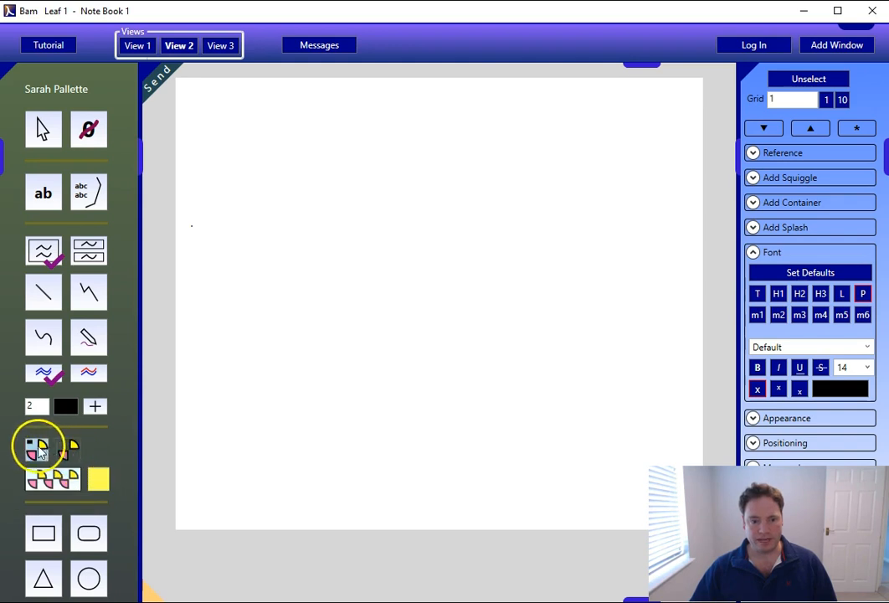
- Draw a closed, roughly circular curvy squiggle on the blank page and a separate open arc beside it
{"action": "left_click", "coordinate": [46, 339]}
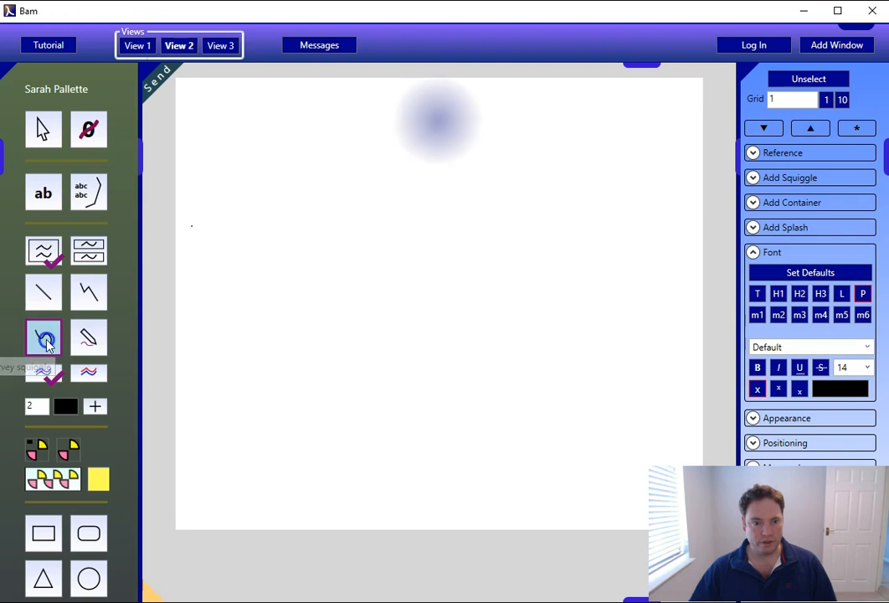
{"action": "mouse_move", "coordinate": [291, 192]}
{"action": "left_mouse_down"}
{"action": "mouse_move", "coordinate": [391, 218]}
{"action": "mouse_move", "coordinate": [353, 331]}
{"action": "mouse_move", "coordinate": [318, 331]}
{"action": "mouse_move", "coordinate": [286, 206]}
{"action": "mouse_move", "coordinate": [292, 192]}
{"action": "left_mouse_up"}
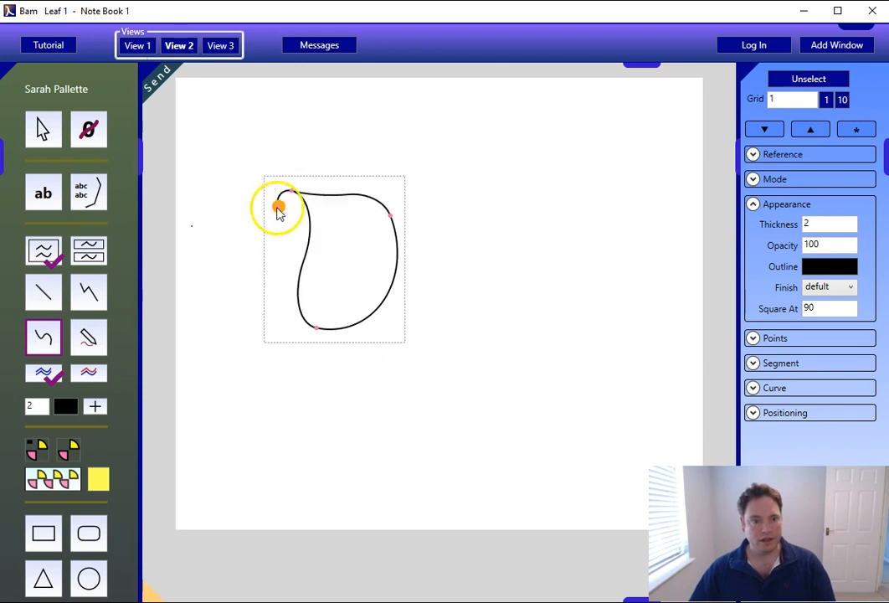
{"action": "left_click", "coordinate": [92, 250]}
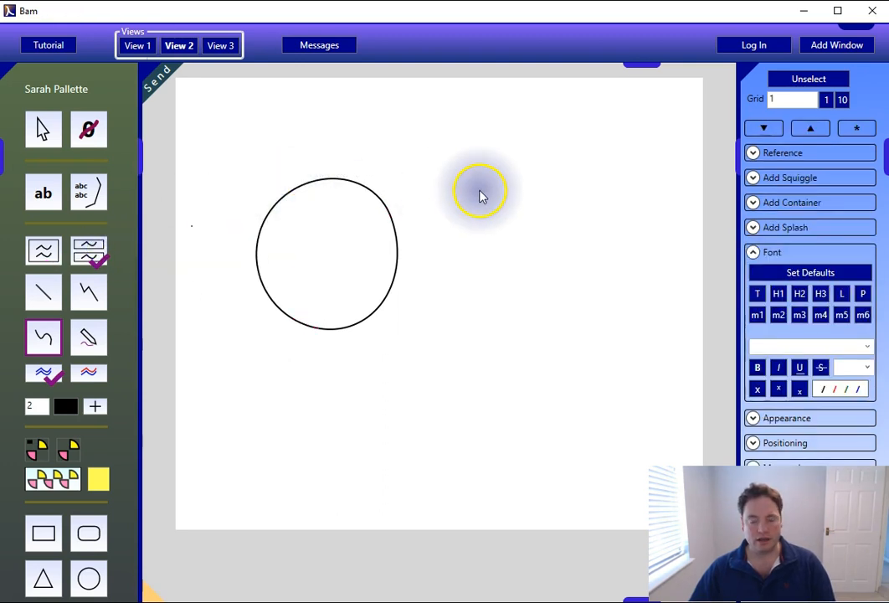
{"action": "mouse_move", "coordinate": [479, 191]}
{"action": "left_mouse_down"}
{"action": "mouse_move", "coordinate": [553, 213]}
{"action": "mouse_move", "coordinate": [568, 270]}
{"action": "mouse_move", "coordinate": [532, 330]}
{"action": "mouse_move", "coordinate": [493, 327]}
{"action": "left_mouse_up"}
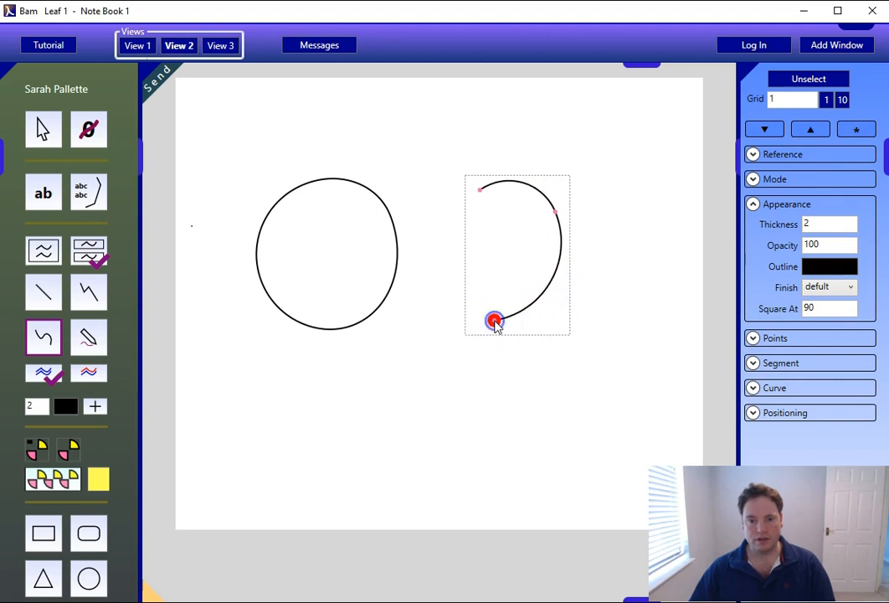
{"action": "left_click", "coordinate": [494, 333]}
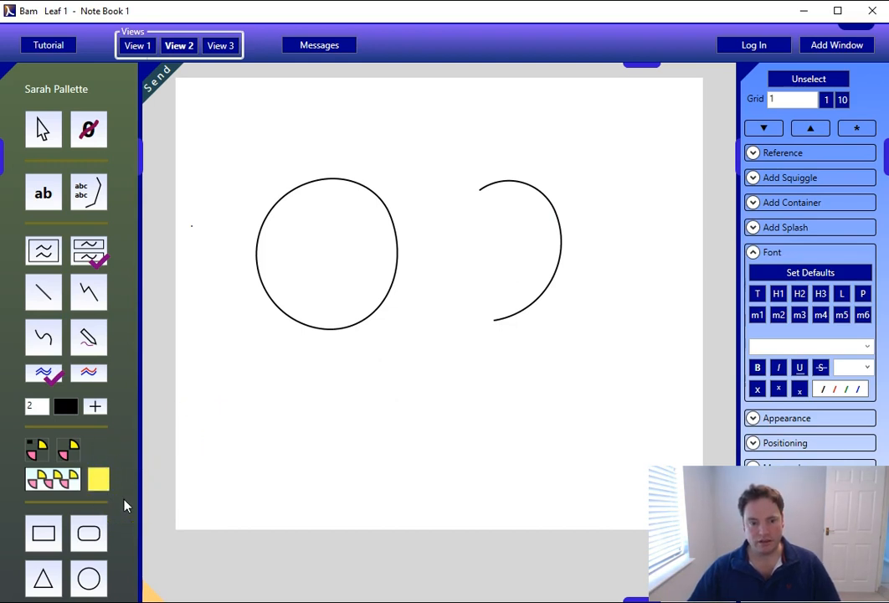
- Set the default splash colour to bright blue and add a splash inside the circle
{"action": "left_click", "coordinate": [97, 482]}
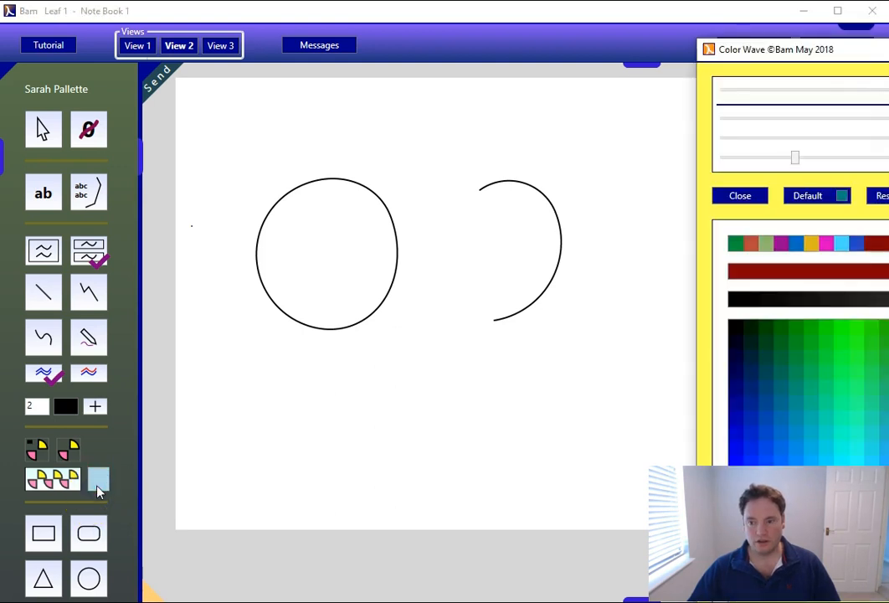
{"action": "left_click_drag", "start_coordinate": [814, 51], "coordinate": [246, 12]}
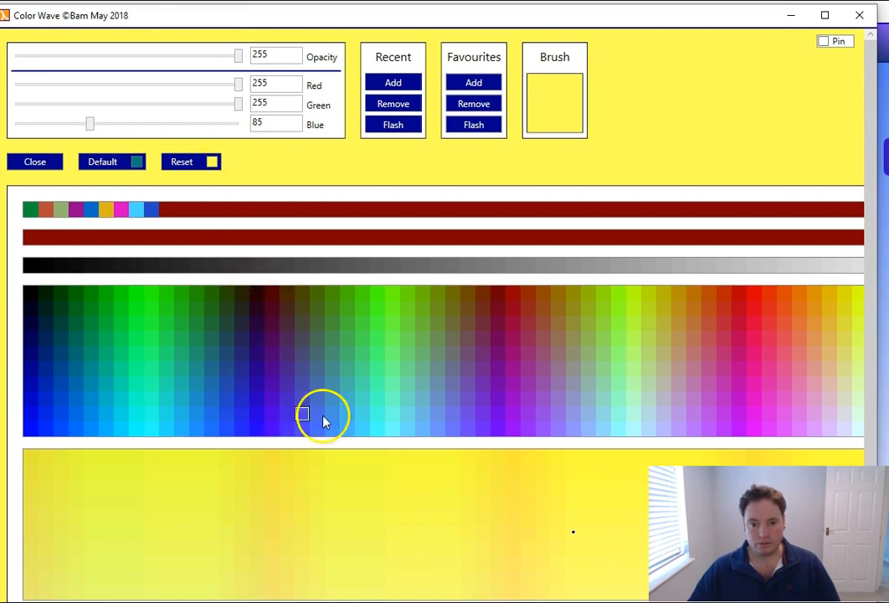
{"action": "left_click", "coordinate": [194, 430]}
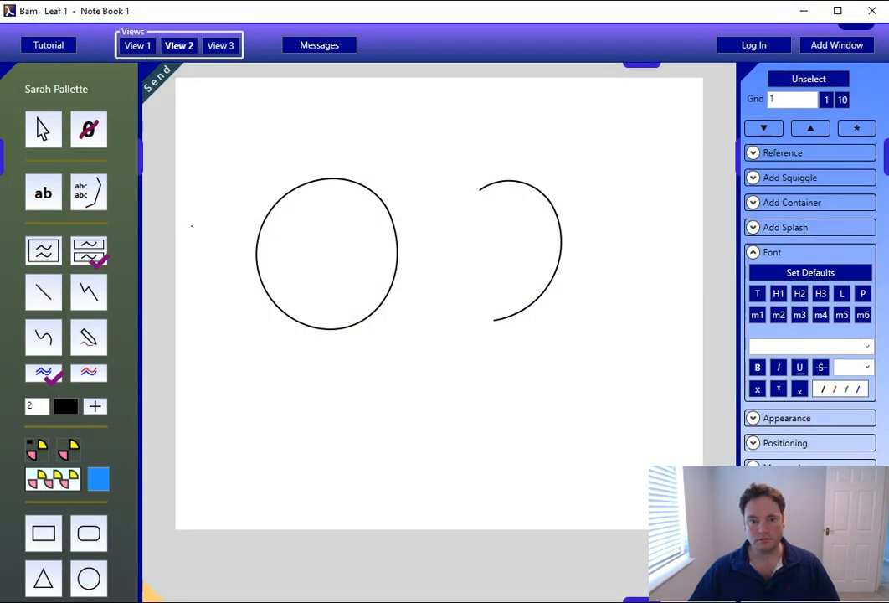
{"action": "left_click", "coordinate": [72, 453]}
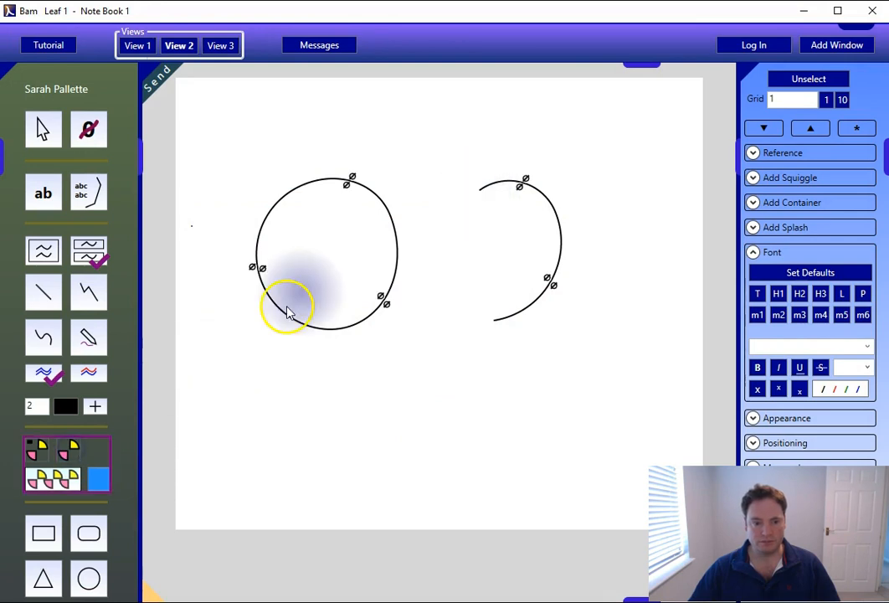
{"action": "left_click", "coordinate": [330, 253]}
{"action": "left_click", "coordinate": [348, 325]}
{"action": "left_click", "coordinate": [418, 463]}
{"action": "left_click", "coordinate": [400, 428]}
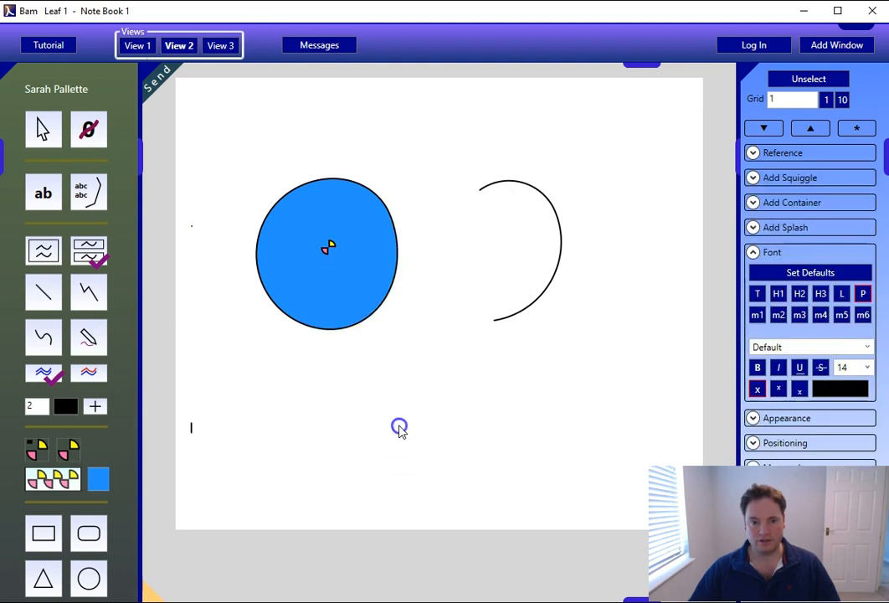
- Change the colour of the circle's splash to dark yellow with red 218, green 218 and blue 56
{"action": "left_click", "coordinate": [392, 381]}
{"action": "left_click", "coordinate": [374, 322]}
{"action": "left_click", "coordinate": [351, 284]}
{"action": "left_click", "coordinate": [329, 247]}
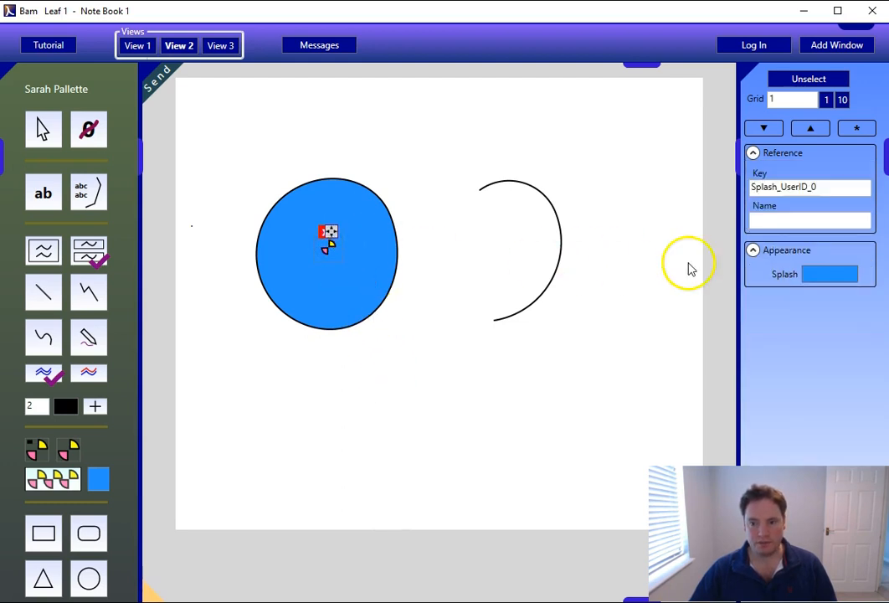
{"action": "left_click", "coordinate": [752, 251]}
{"action": "left_click", "coordinate": [753, 250]}
{"action": "left_click", "coordinate": [818, 278]}
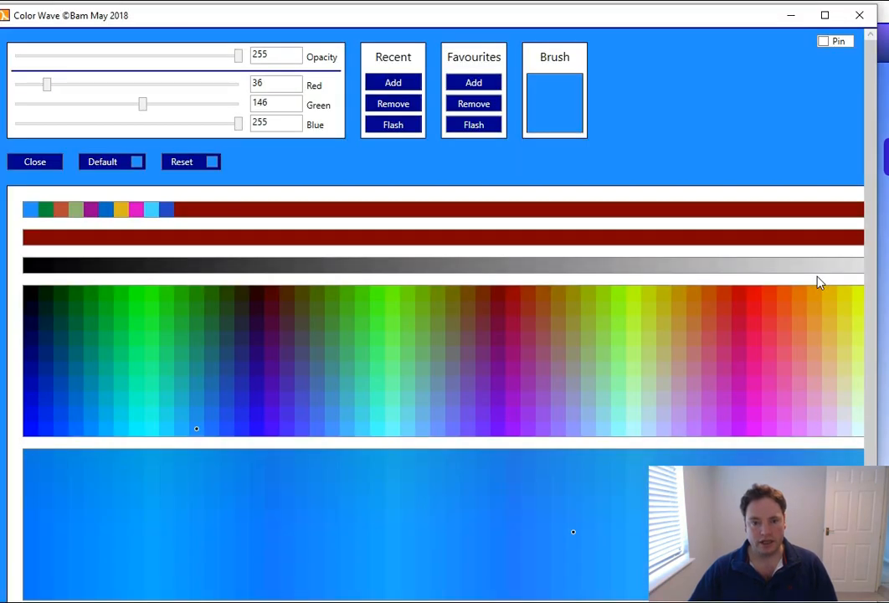
{"action": "left_click", "coordinate": [842, 328]}
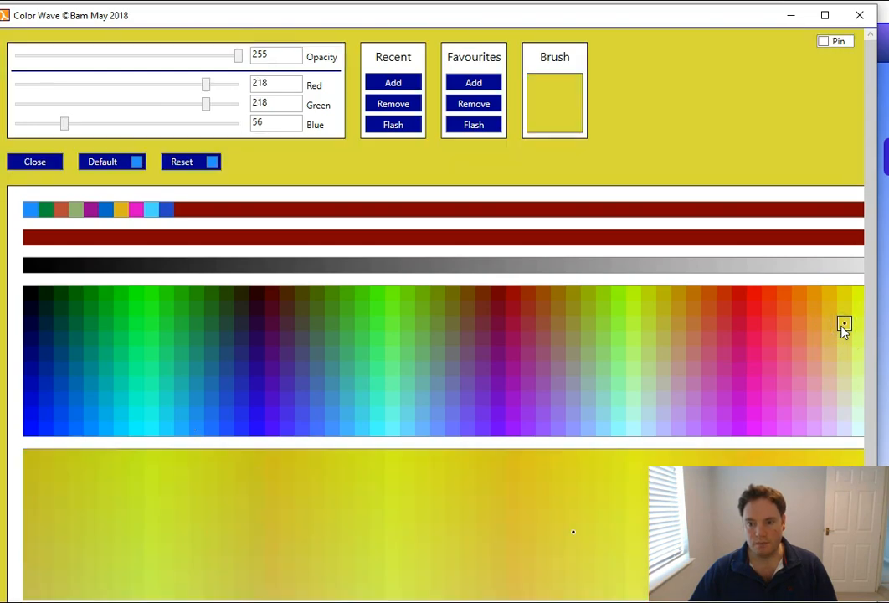
{"action": "left_click", "coordinate": [860, 15]}
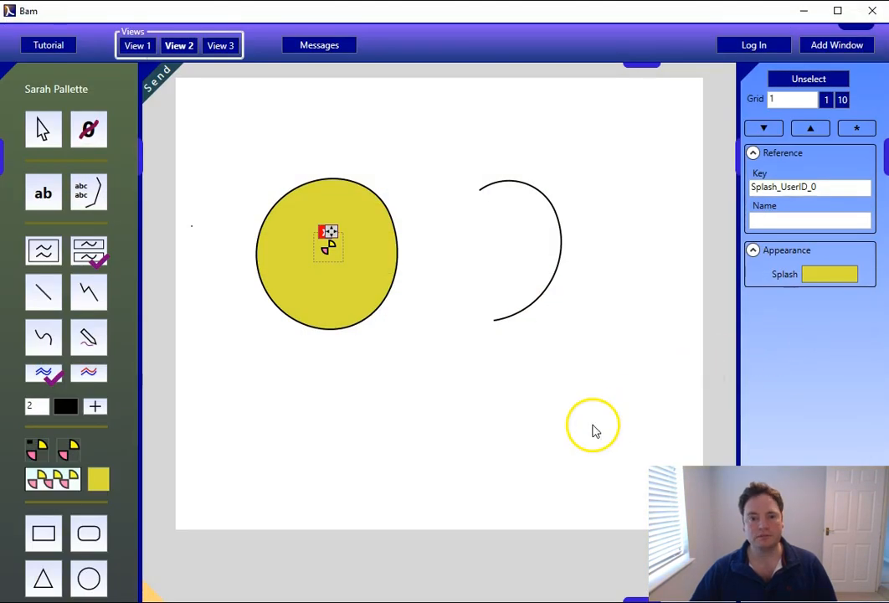
- Move the splash marker around inside the circle, leaving it slightly above its starting place
{"action": "left_click", "coordinate": [329, 237]}
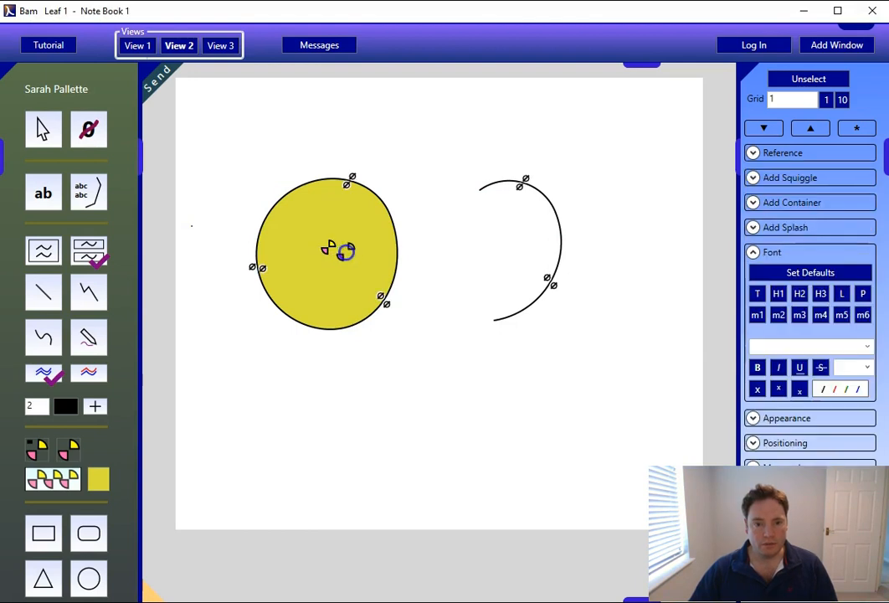
{"action": "left_click", "coordinate": [352, 250]}
{"action": "left_click", "coordinate": [355, 252]}
{"action": "mouse_move", "coordinate": [354, 241]}
{"action": "left_mouse_down"}
{"action": "mouse_move", "coordinate": [356, 288]}
{"action": "mouse_move", "coordinate": [397, 344]}
{"action": "mouse_move", "coordinate": [329, 235]}
{"action": "left_mouse_up"}
- Reshape the circle into a bean by moving its lower point slightly and pulling its upper-left point inward past the splash marker
{"action": "left_click", "coordinate": [358, 289]}
{"action": "left_click", "coordinate": [387, 295]}
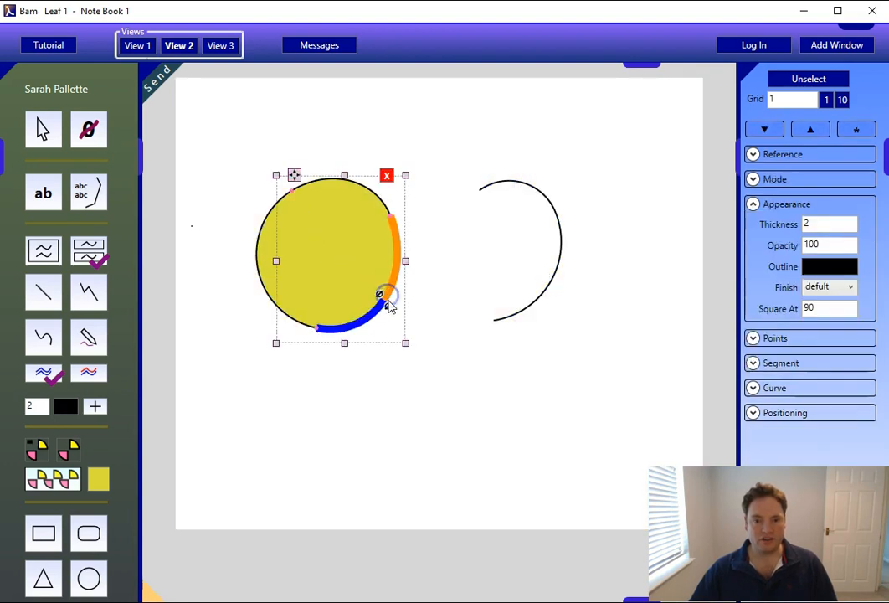
{"action": "mouse_move", "coordinate": [317, 328]}
{"action": "left_mouse_down"}
{"action": "mouse_move", "coordinate": [279, 398]}
{"action": "mouse_move", "coordinate": [330, 329]}
{"action": "left_mouse_up"}
{"action": "left_click_drag", "start_coordinate": [292, 190], "coordinate": [345, 277]}
{"action": "left_click", "coordinate": [349, 234]}
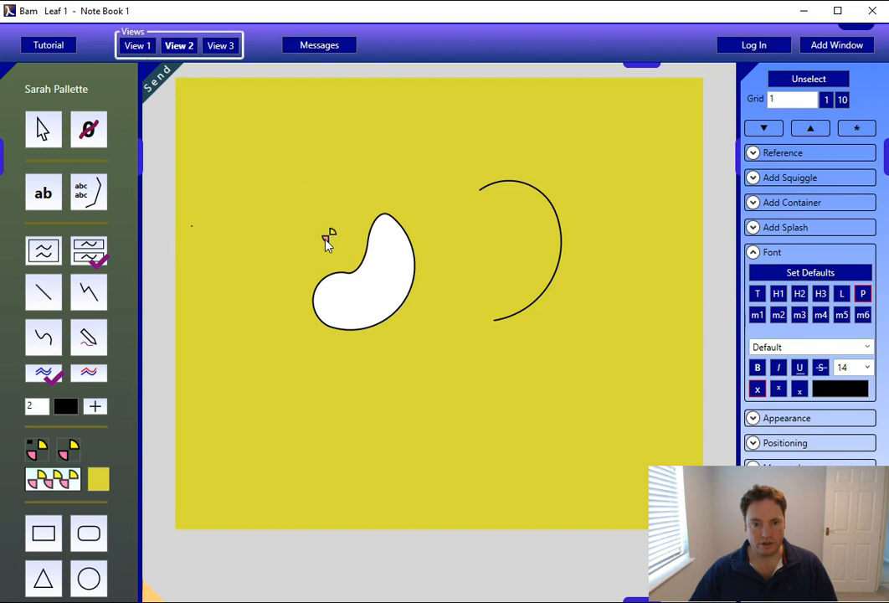
{"action": "left_click", "coordinate": [329, 238]}
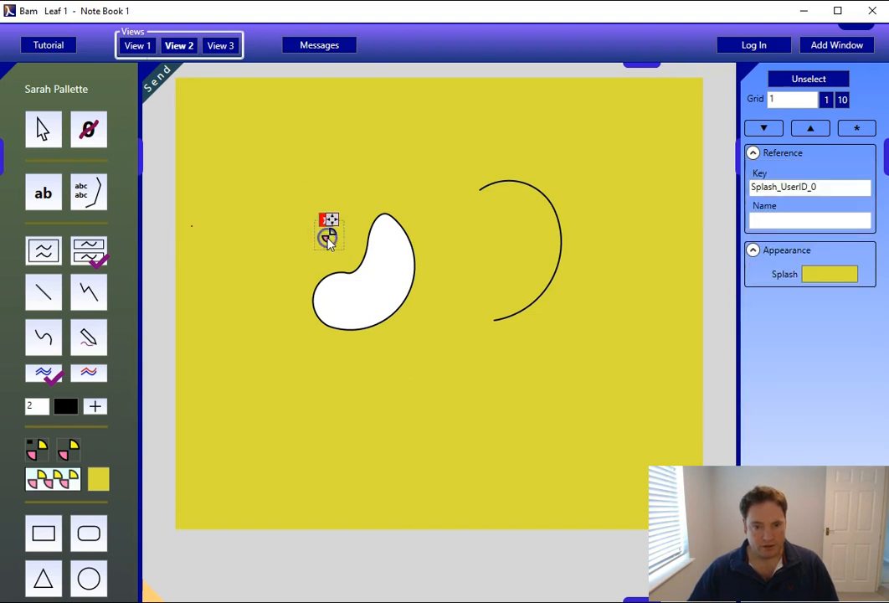
- Pull the bean's inner point back up and outward to enclose the splash marker in a round shape
{"action": "left_click", "coordinate": [352, 280]}
{"action": "left_click_drag", "start_coordinate": [353, 280], "coordinate": [311, 200]}
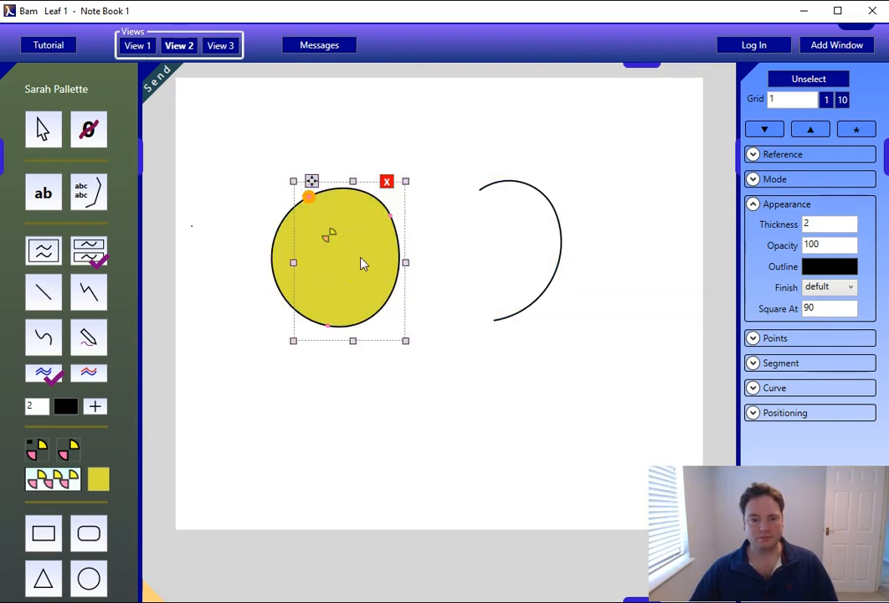
- Fill the open arc with a dark yellow splash and move the arc slightly up and to the right
{"action": "left_click", "coordinate": [495, 192]}
{"action": "left_click", "coordinate": [484, 191]}
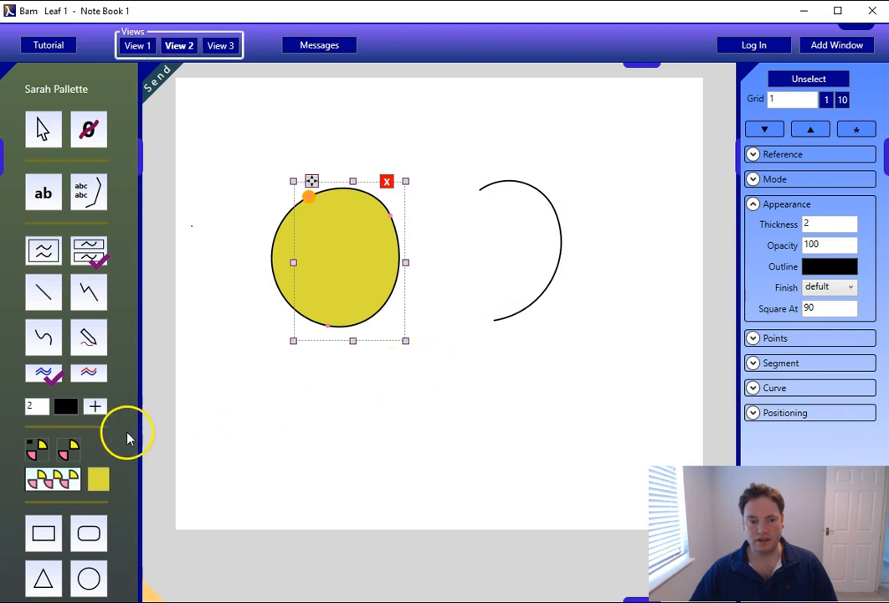
{"action": "left_click", "coordinate": [72, 452]}
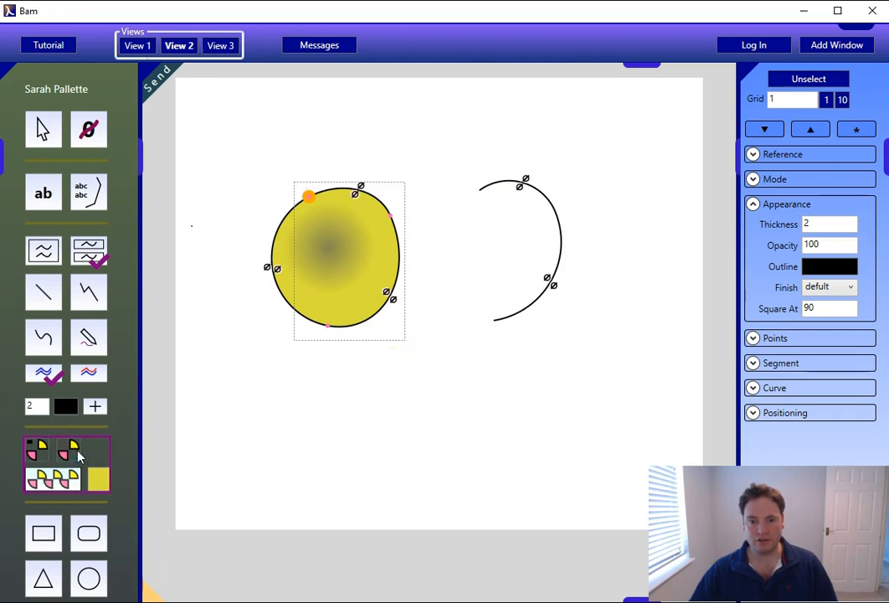
{"action": "left_click", "coordinate": [520, 191]}
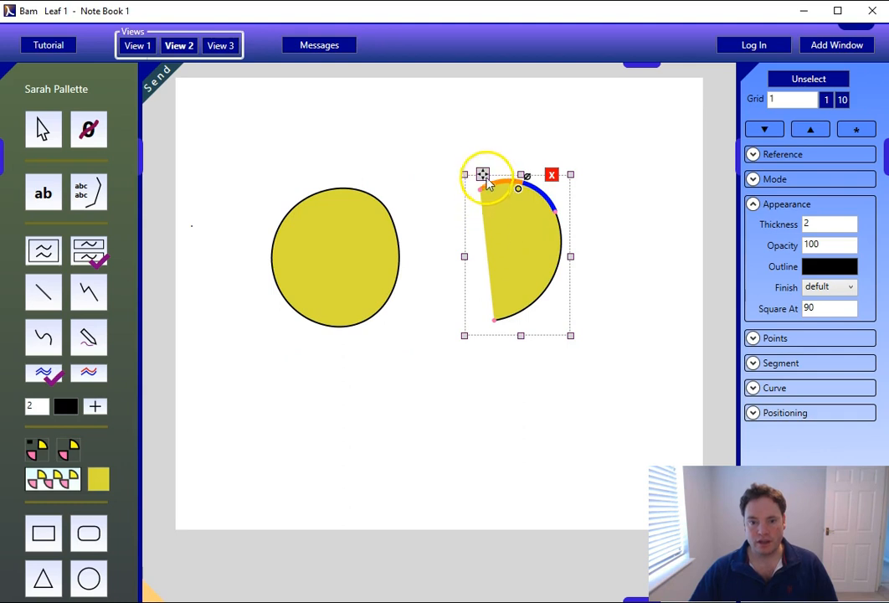
{"action": "left_click_drag", "start_coordinate": [483, 174], "coordinate": [511, 150]}
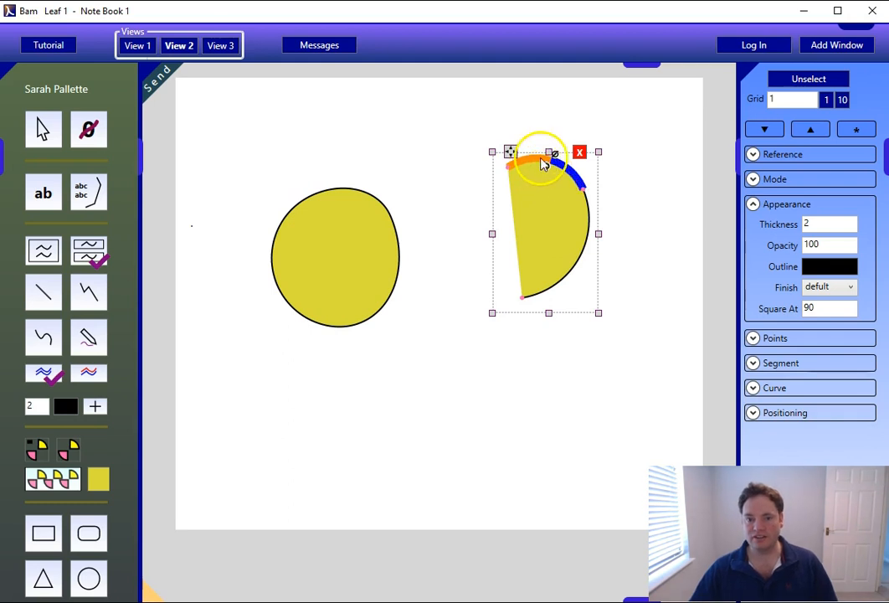
- Move the circle down and to the right, away from its splash marker
{"action": "left_click", "coordinate": [376, 238]}
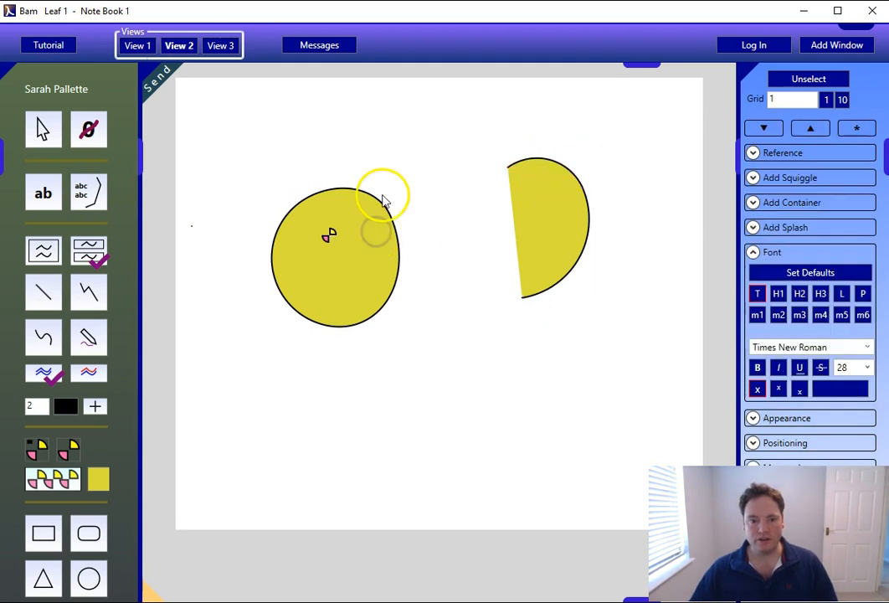
{"action": "left_click", "coordinate": [383, 205]}
{"action": "left_click_drag", "start_coordinate": [308, 176], "coordinate": [375, 304]}
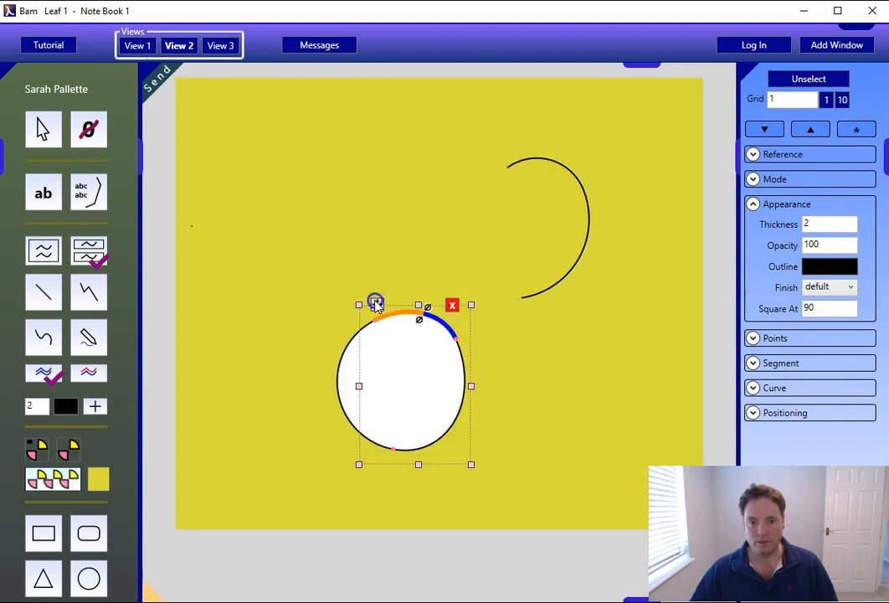
{"action": "left_click", "coordinate": [310, 266]}
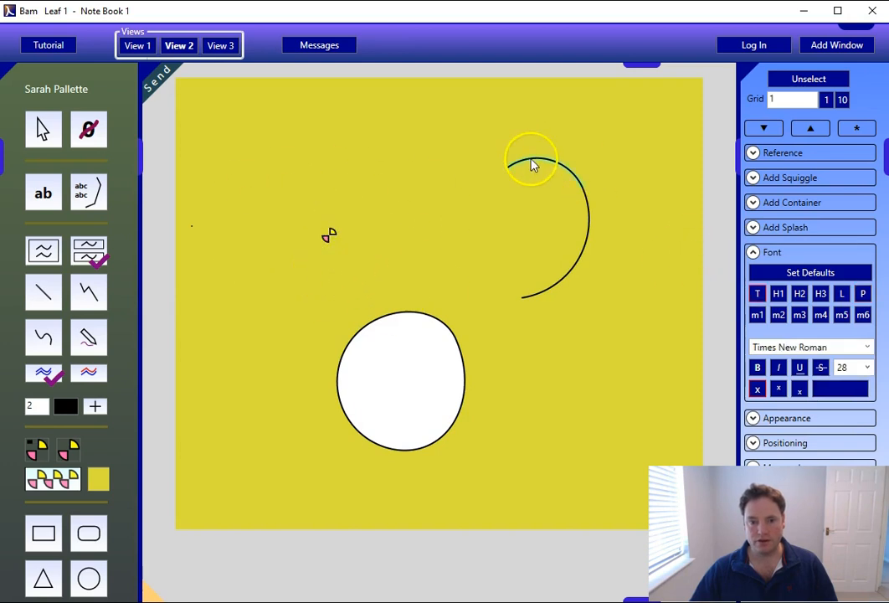
- Remove the stray splash left on the open page outside the circle
{"action": "left_click", "coordinate": [329, 233]}
{"action": "left_click_drag", "start_coordinate": [333, 221], "coordinate": [416, 365]}
{"action": "left_click", "coordinate": [419, 348]}
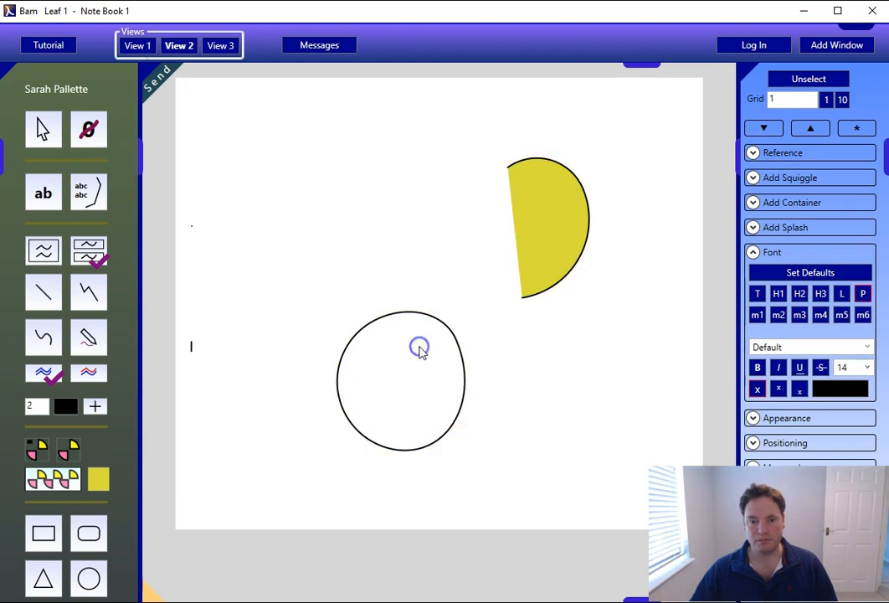
- Move the unfilled circle back up and to the left on the page
{"action": "left_click", "coordinate": [388, 244]}
{"action": "left_click", "coordinate": [409, 326]}
{"action": "left_click", "coordinate": [402, 316]}
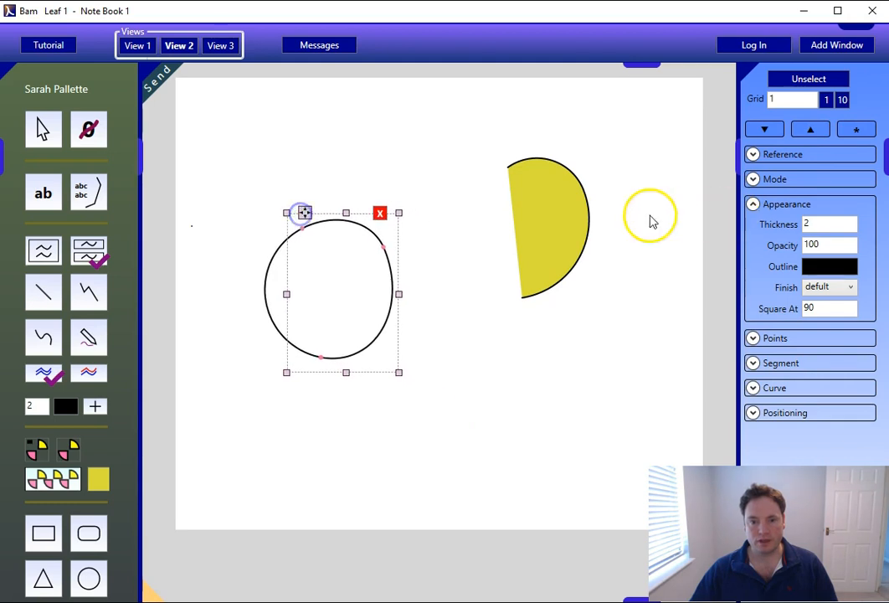
- Reshape the yellow-filled arc into a D outline with a straight middle segment between its upper and lower curves
{"action": "left_click", "coordinate": [550, 211]}
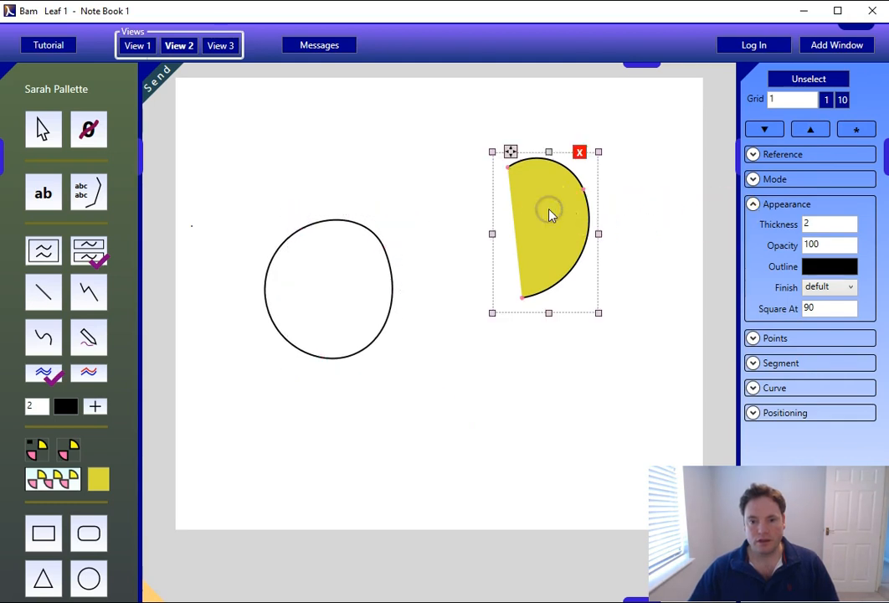
{"action": "left_click", "coordinate": [545, 165]}
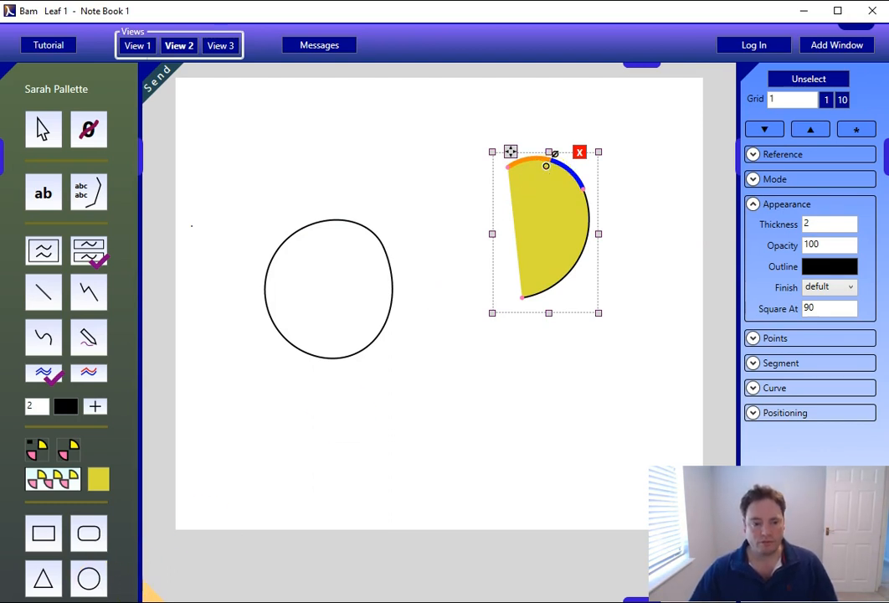
{"action": "left_click", "coordinate": [596, 224]}
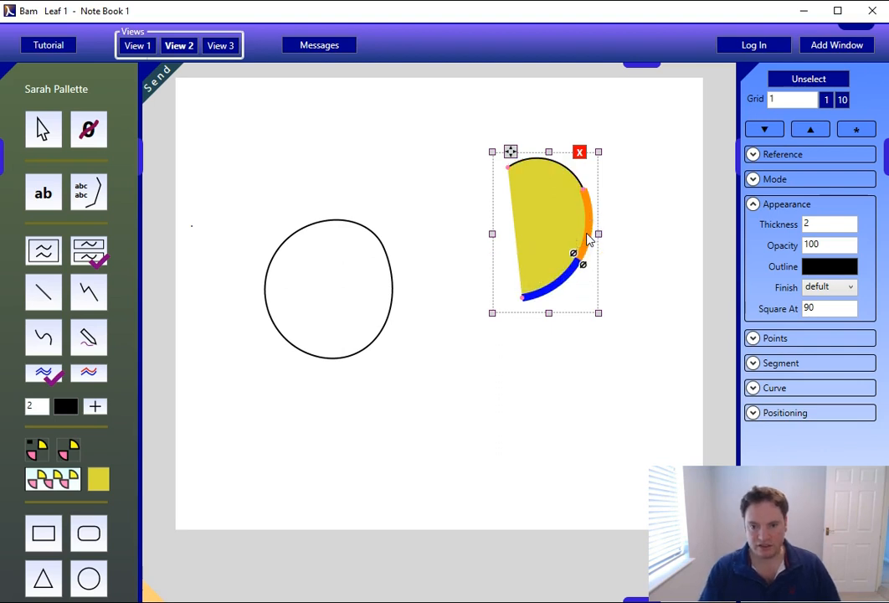
{"action": "left_click", "coordinate": [586, 234]}
{"action": "left_click_drag", "start_coordinate": [559, 255], "coordinate": [585, 221]}
{"action": "left_click_drag", "start_coordinate": [568, 185], "coordinate": [587, 202]}
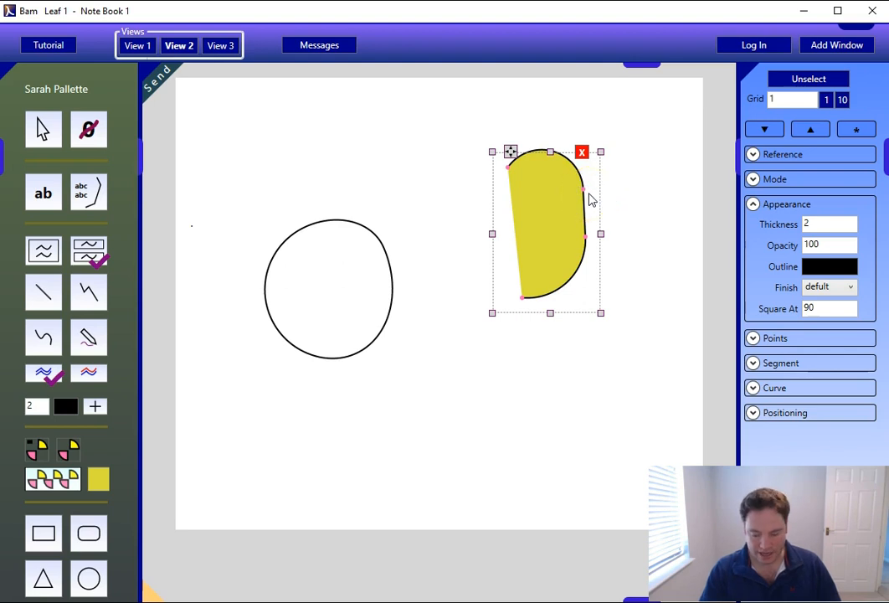
- Draw two straight lines outward from the ends of the D's straight segment, one up and one down to the right
{"action": "left_click_drag", "start_coordinate": [584, 191], "coordinate": [610, 137]}
{"action": "key", "text": "Escape"}
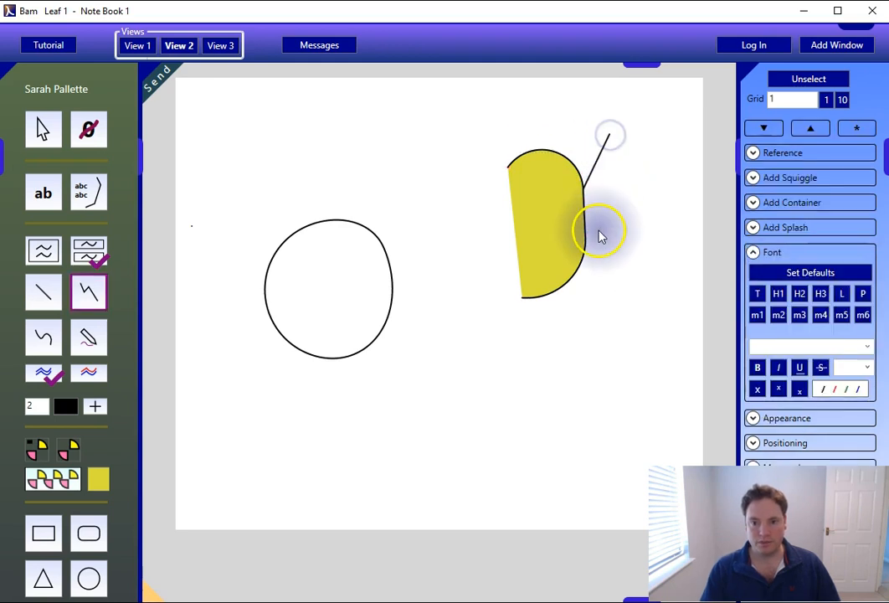
{"action": "left_click_drag", "start_coordinate": [585, 237], "coordinate": [628, 264]}
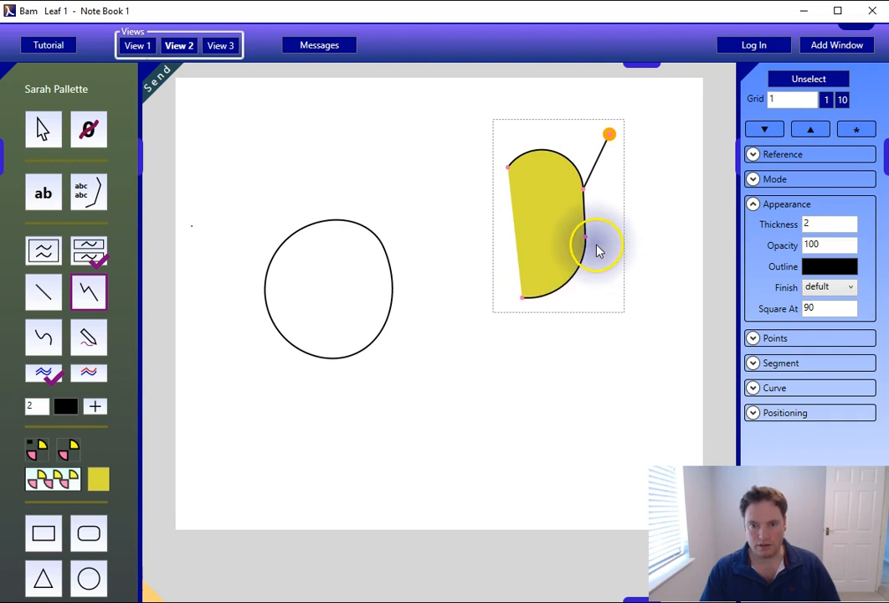
{"action": "left_click_drag", "start_coordinate": [586, 237], "coordinate": [647, 290]}
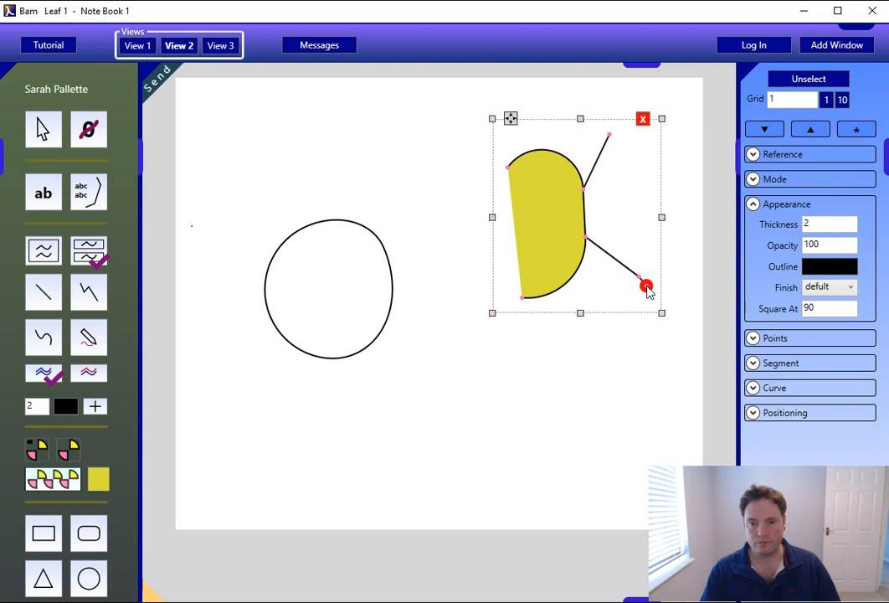
{"action": "left_click", "coordinate": [649, 292]}
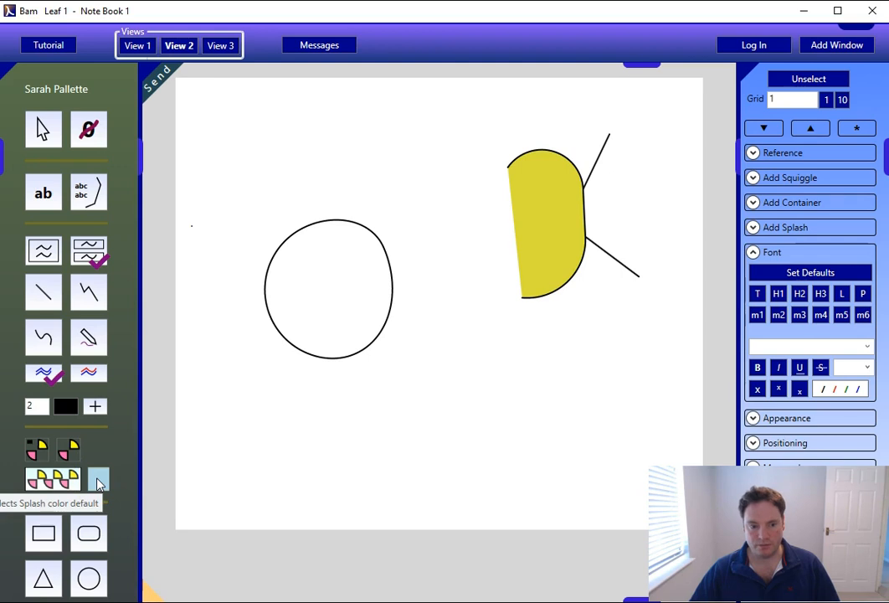
- Fill the open area between the two lines with a pink splash (red 218, green 0, blue 113)
{"action": "left_click", "coordinate": [37, 449]}
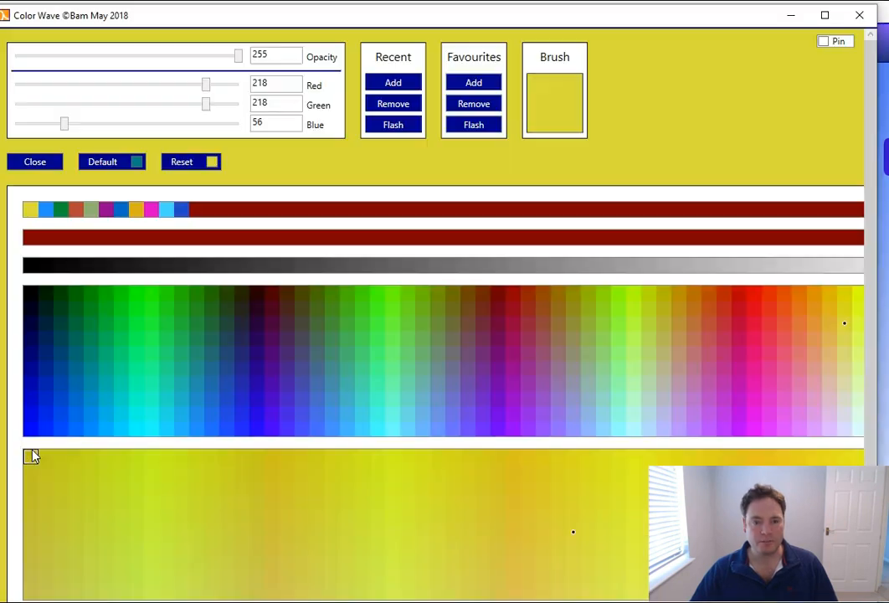
{"action": "left_click", "coordinate": [702, 341]}
{"action": "left_click", "coordinate": [751, 352]}
{"action": "left_click", "coordinate": [883, 175]}
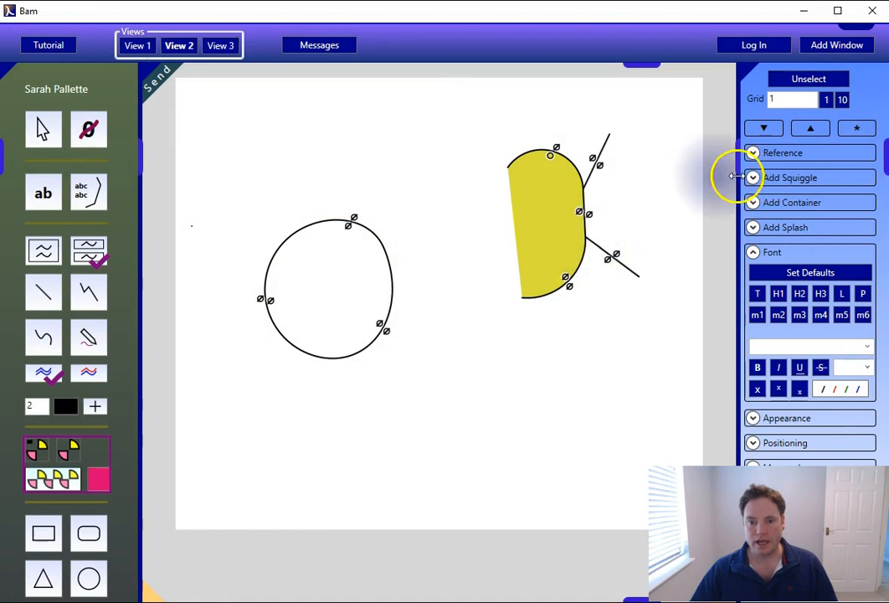
{"action": "left_click", "coordinate": [601, 168]}
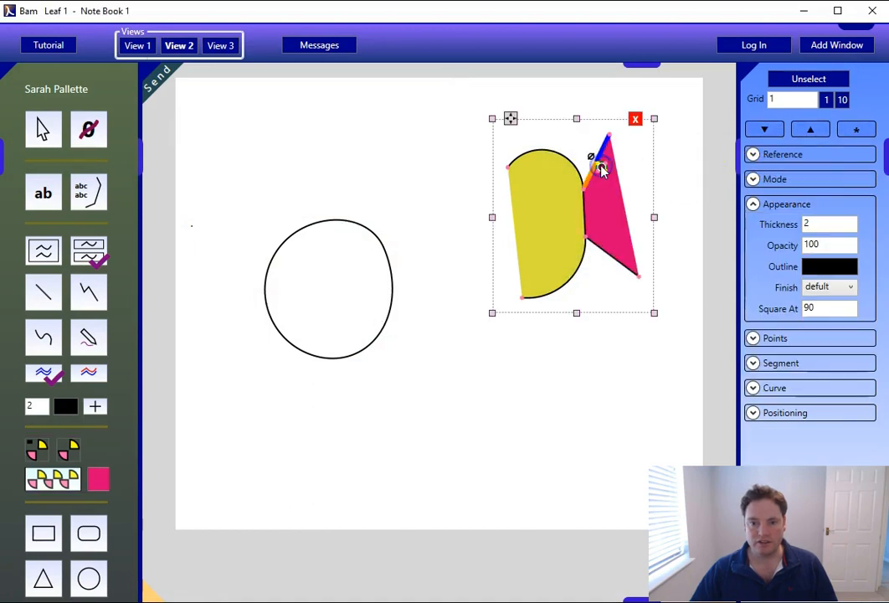
{"action": "left_click", "coordinate": [606, 323]}
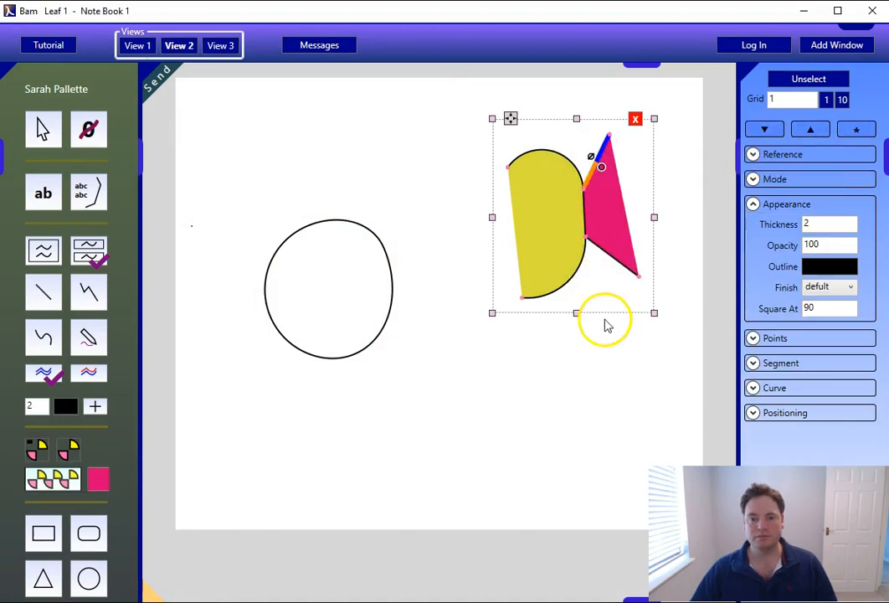
- Move the open shape slightly up and to the left, and delete the pink splash after shifting it to the right
{"action": "left_click", "coordinate": [556, 238]}
{"action": "mouse_move", "coordinate": [511, 118]}
{"action": "left_mouse_down"}
{"action": "mouse_move", "coordinate": [500, 219]}
{"action": "mouse_move", "coordinate": [508, 91]}
{"action": "mouse_move", "coordinate": [502, 107]}
{"action": "left_mouse_up"}
{"action": "left_click", "coordinate": [598, 191]}
{"action": "mouse_move", "coordinate": [592, 158]}
{"action": "left_mouse_down"}
{"action": "mouse_move", "coordinate": [612, 192]}
{"action": "mouse_move", "coordinate": [633, 183]}
{"action": "left_mouse_up"}
{"action": "left_click", "coordinate": [633, 181]}
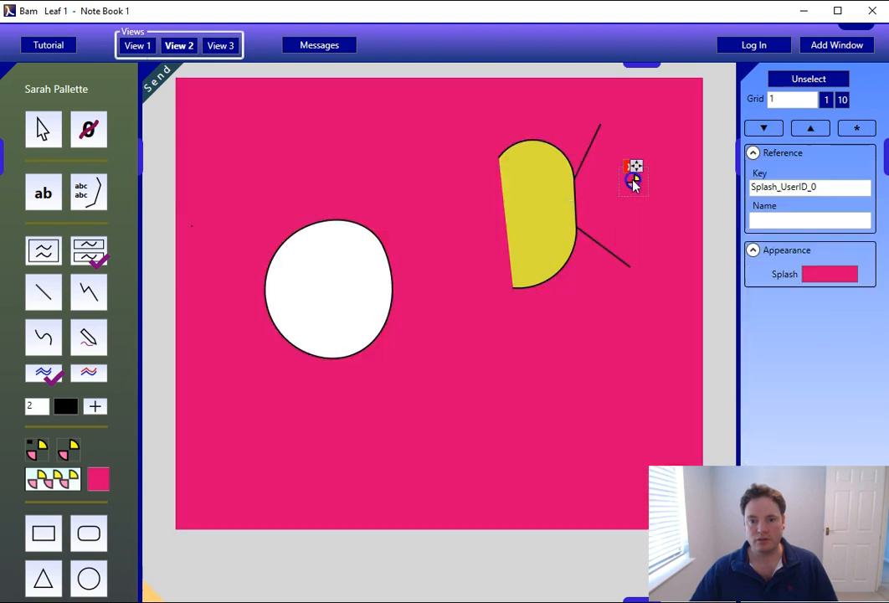
{"action": "key", "text": "Delete"}
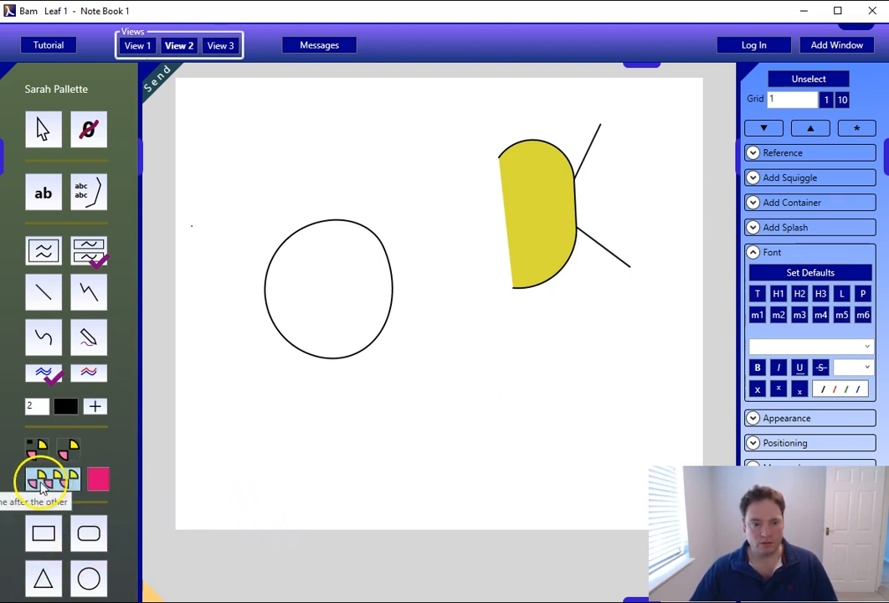
- Delete the yellow-filled shape with its two lines and the unfilled circle from the page
{"action": "left_click", "coordinate": [576, 197]}
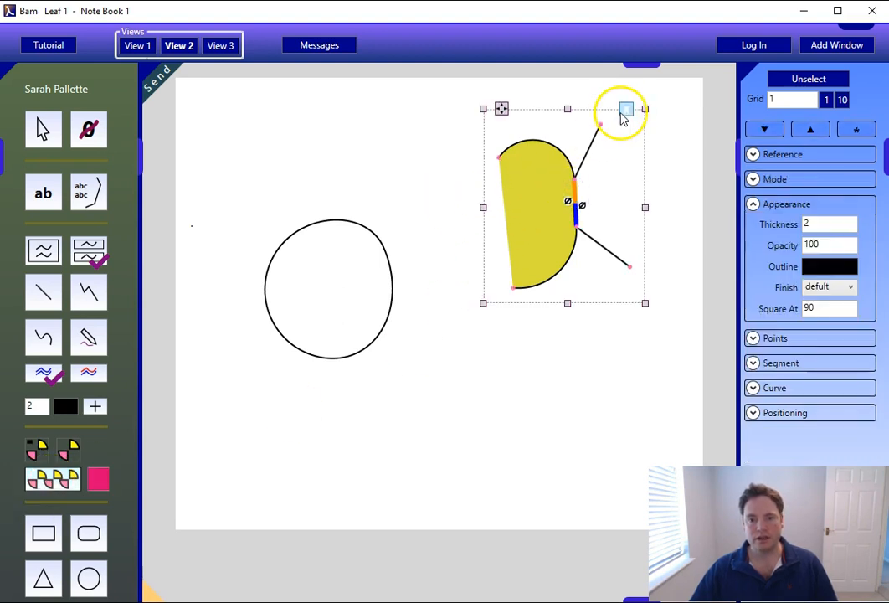
{"action": "left_click", "coordinate": [628, 112]}
{"action": "left_click", "coordinate": [362, 228]}
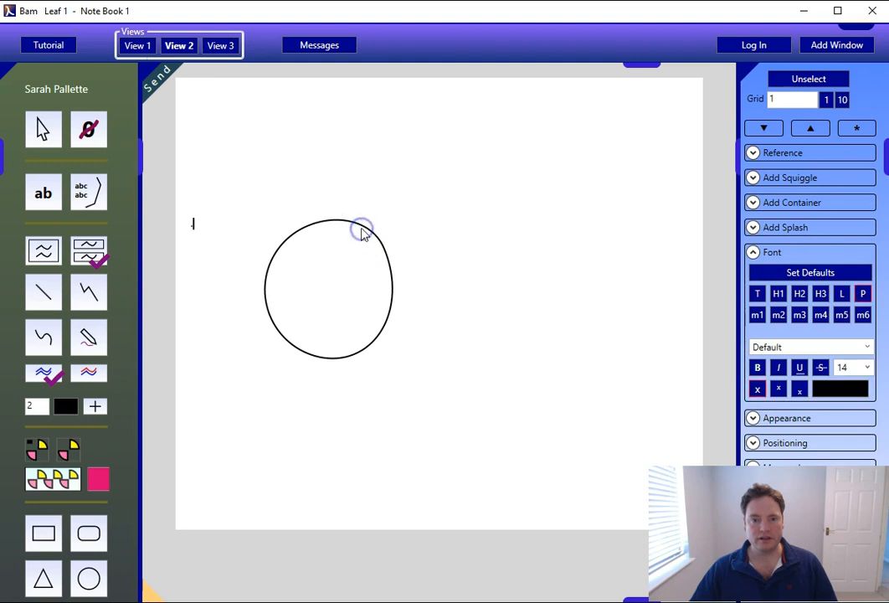
{"action": "left_click", "coordinate": [379, 215]}
- Build a Venn arrangement of three overlapping, equally sized circles in the middle of the page
{"action": "left_click", "coordinate": [89, 577]}
{"action": "left_click_drag", "start_coordinate": [343, 125], "coordinate": [542, 325]}
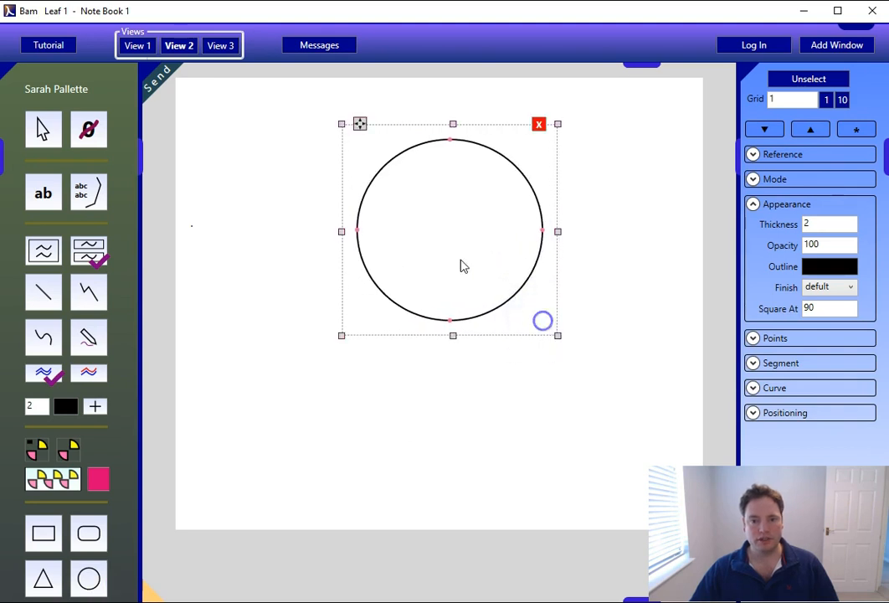
{"action": "left_click_drag", "start_coordinate": [359, 124], "coordinate": [323, 214]}
{"action": "left_click", "coordinate": [249, 118]}
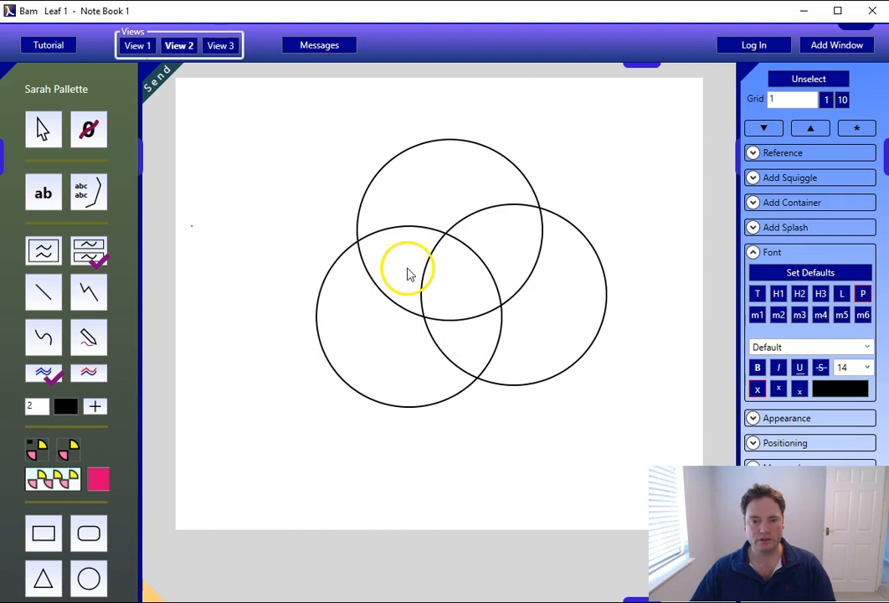
- Splash the right circle's outer region green (72, 218, 113) and its overlap with the lower-left circle red (218, 0, 56)
{"action": "left_click", "coordinate": [49, 483]}
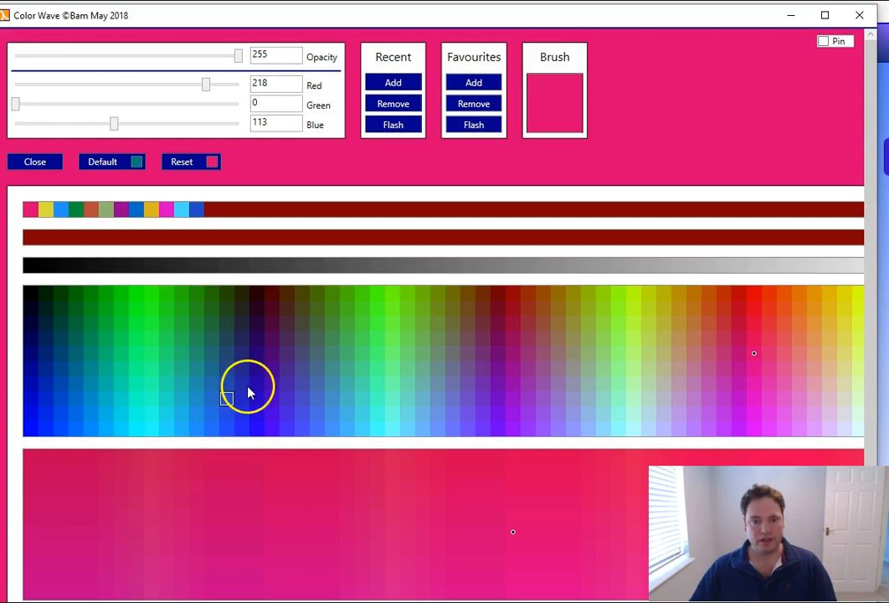
{"action": "left_click", "coordinate": [365, 348]}
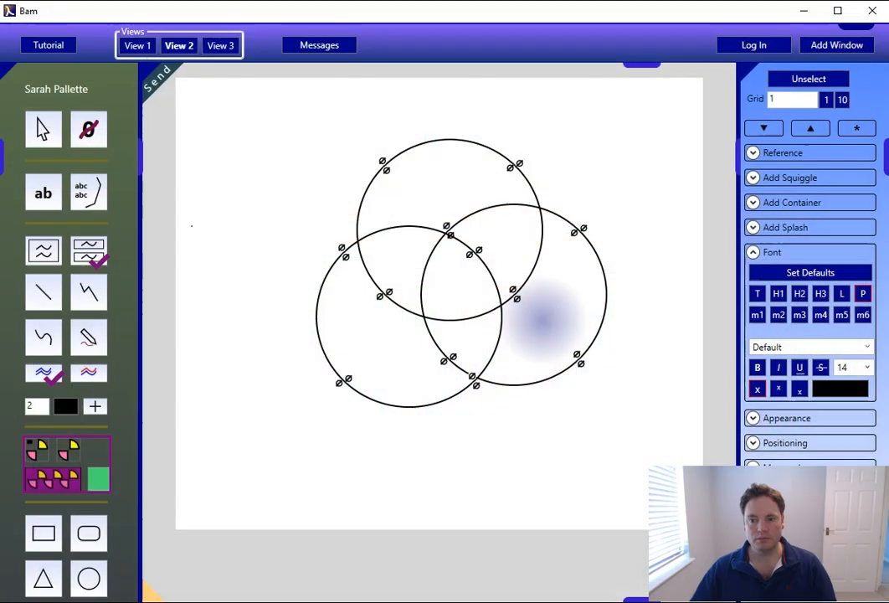
{"action": "left_click", "coordinate": [567, 308]}
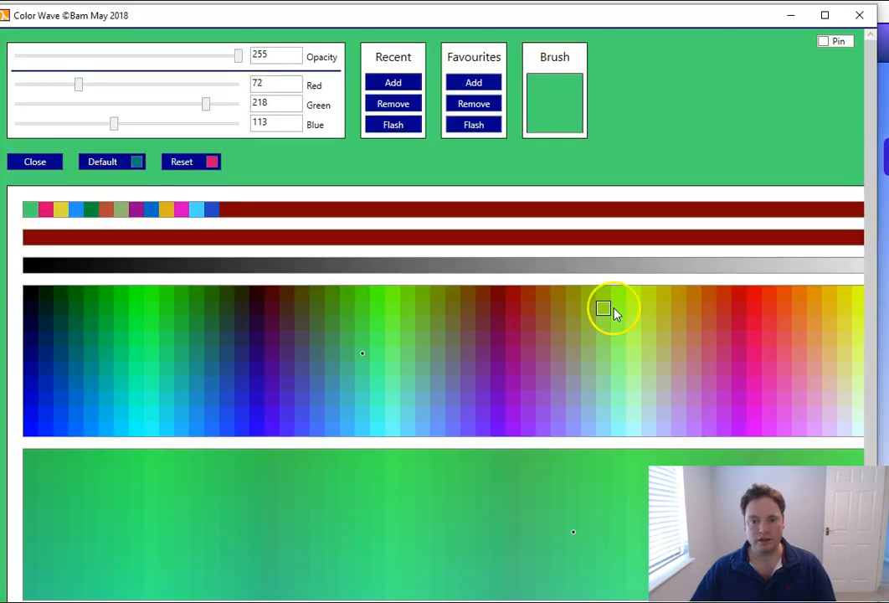
{"action": "left_click", "coordinate": [753, 331]}
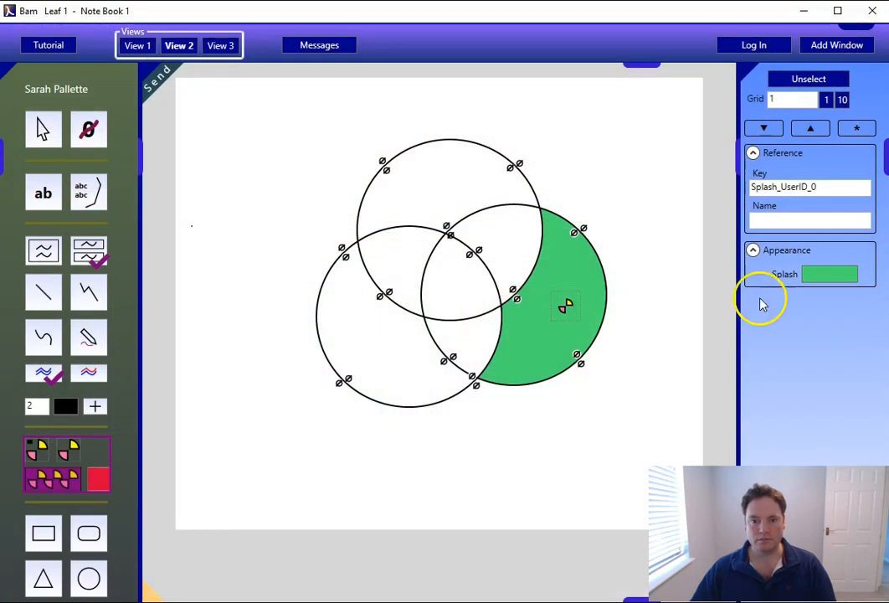
{"action": "left_click", "coordinate": [457, 336]}
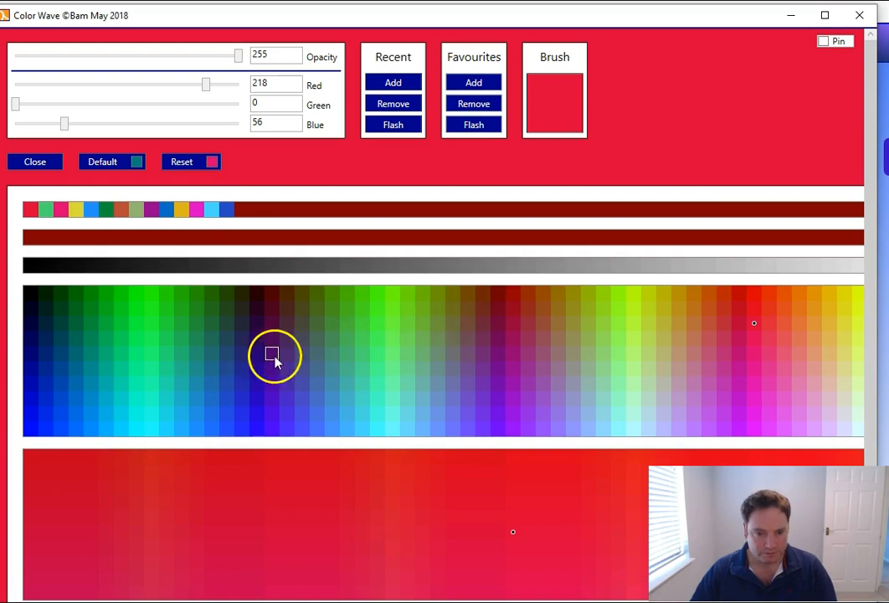
- Fill the overlap of the top and right circles with a dark teal splash (36, 110, 113)
{"action": "left_click", "coordinate": [201, 374]}
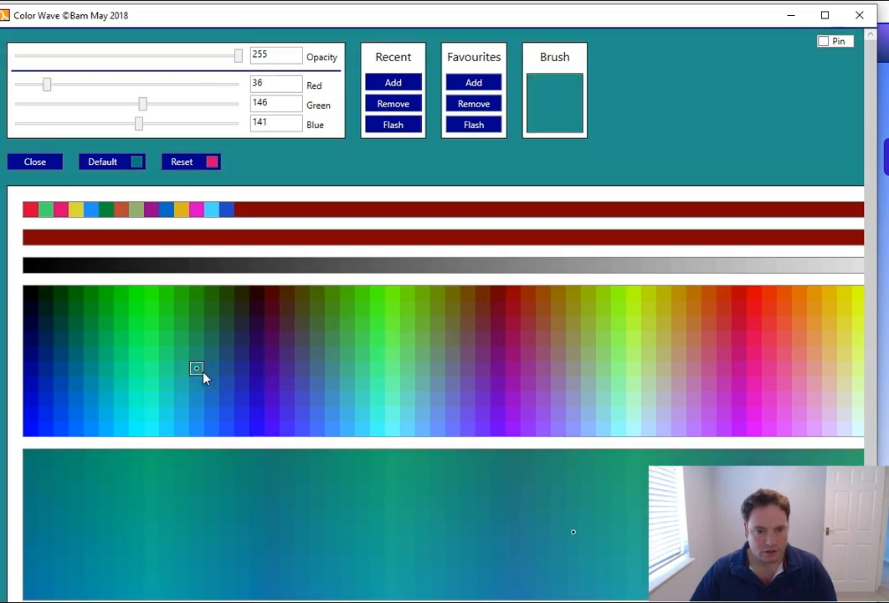
{"action": "left_click", "coordinate": [151, 406]}
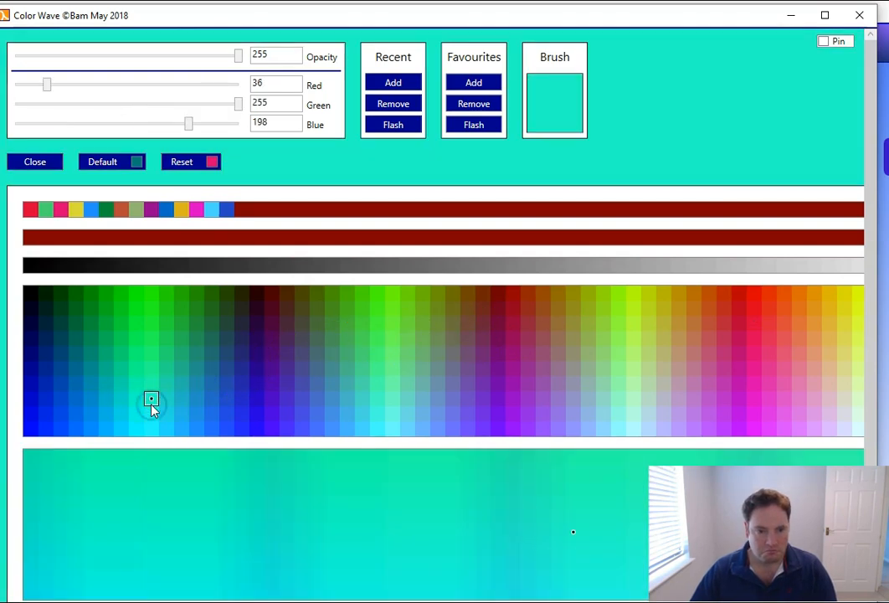
{"action": "left_click", "coordinate": [214, 360]}
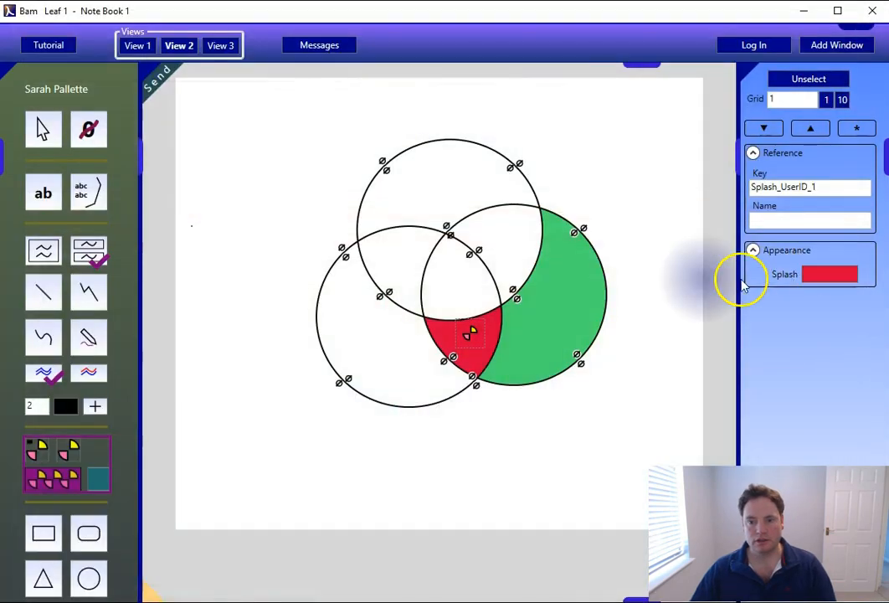
{"action": "right_click", "coordinate": [497, 243]}
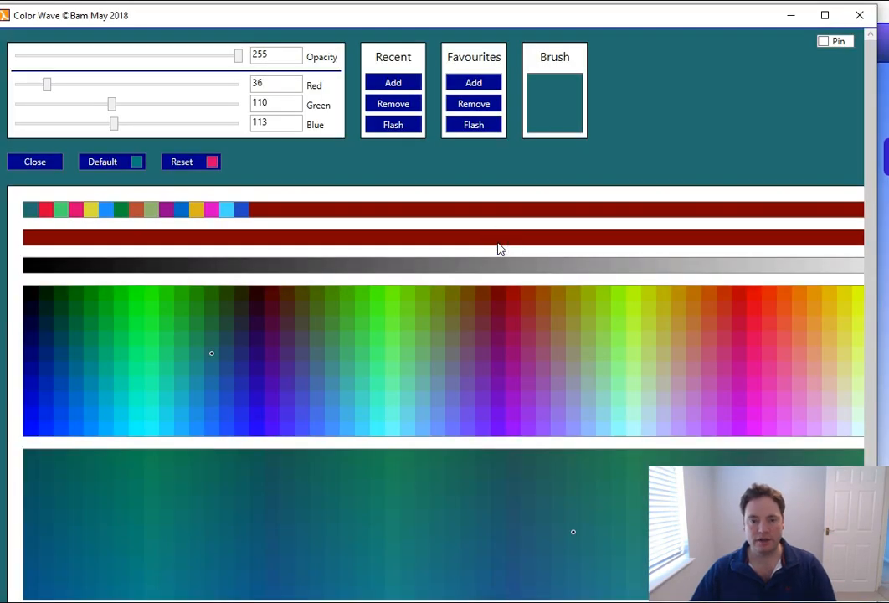
- Splash purple into the central overlap, the overlap of the top and lower-left circles, and the top circle's outer region
{"action": "left_click_drag", "start_coordinate": [381, 20], "coordinate": [888, 48]}
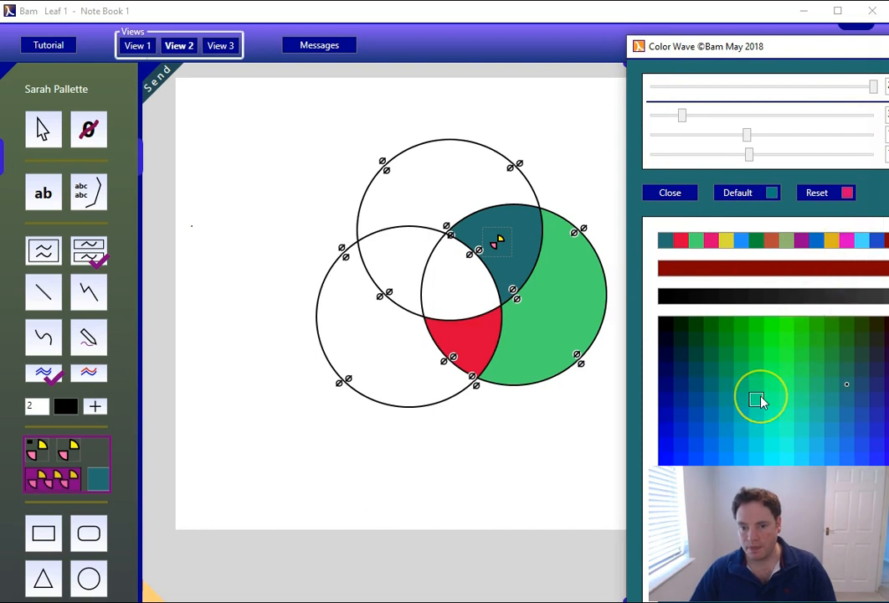
{"action": "left_click", "coordinate": [877, 396]}
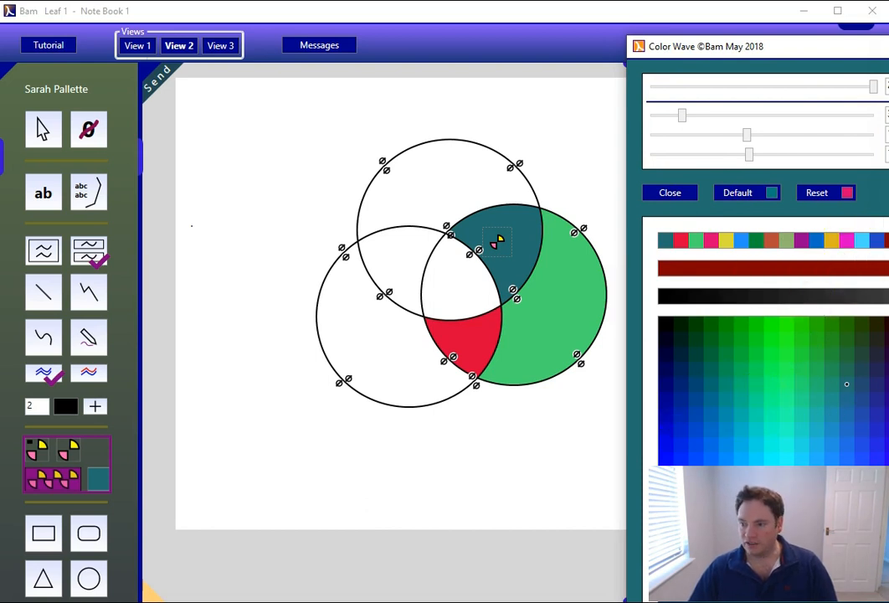
{"action": "left_click", "coordinate": [888, 385]}
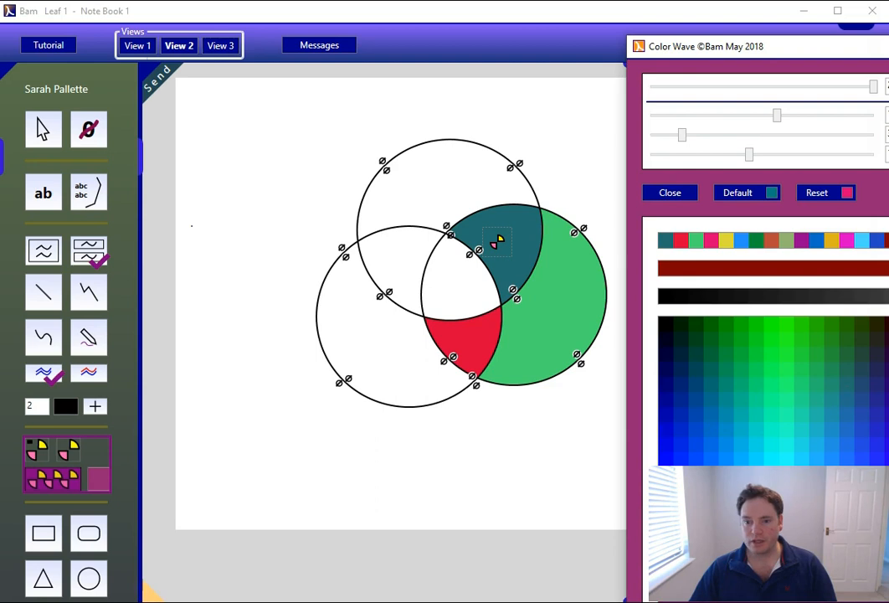
{"action": "left_click", "coordinate": [461, 293]}
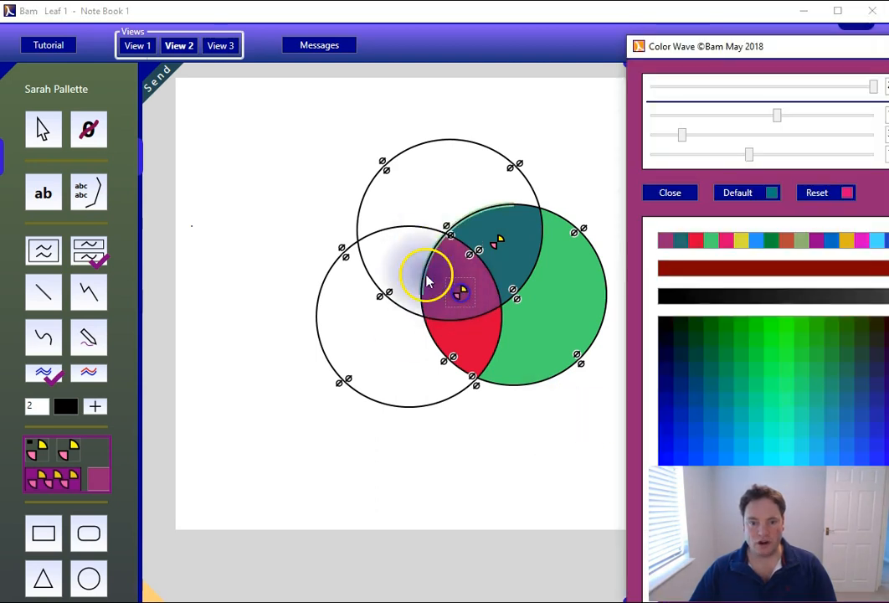
{"action": "left_click", "coordinate": [406, 260]}
{"action": "left_click", "coordinate": [414, 186]}
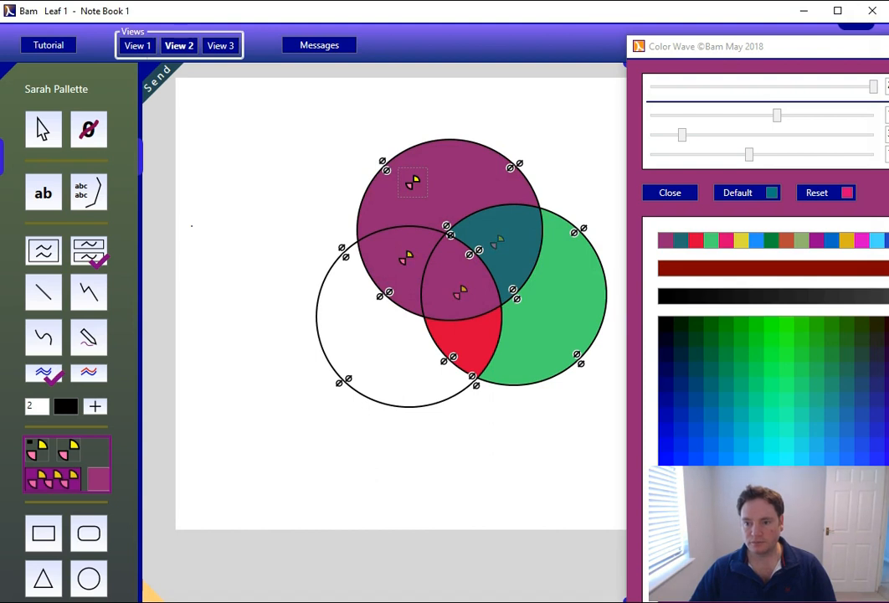
- Fill the lower-left circle's outer region with a dark blue splash and leave splash mode
{"action": "left_click", "coordinate": [679, 408]}
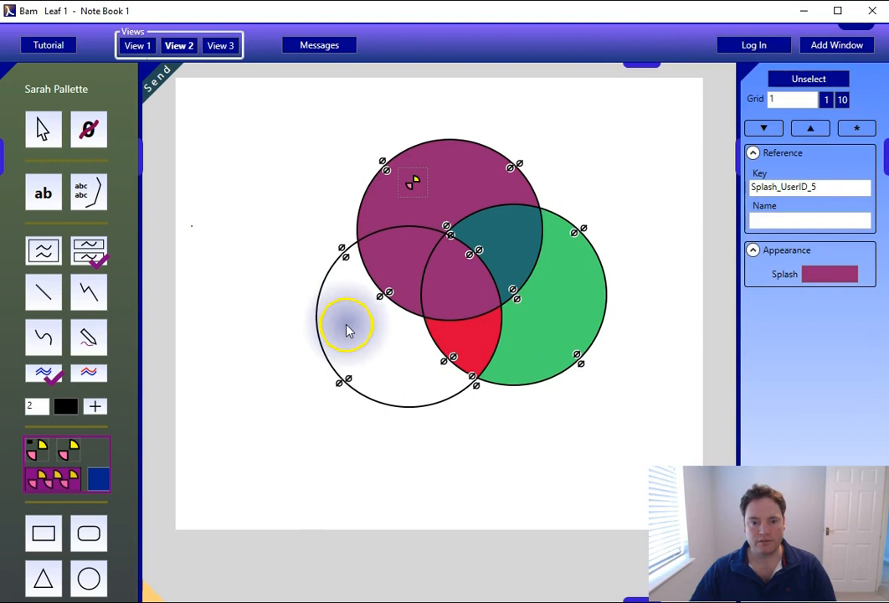
{"action": "left_click", "coordinate": [347, 329]}
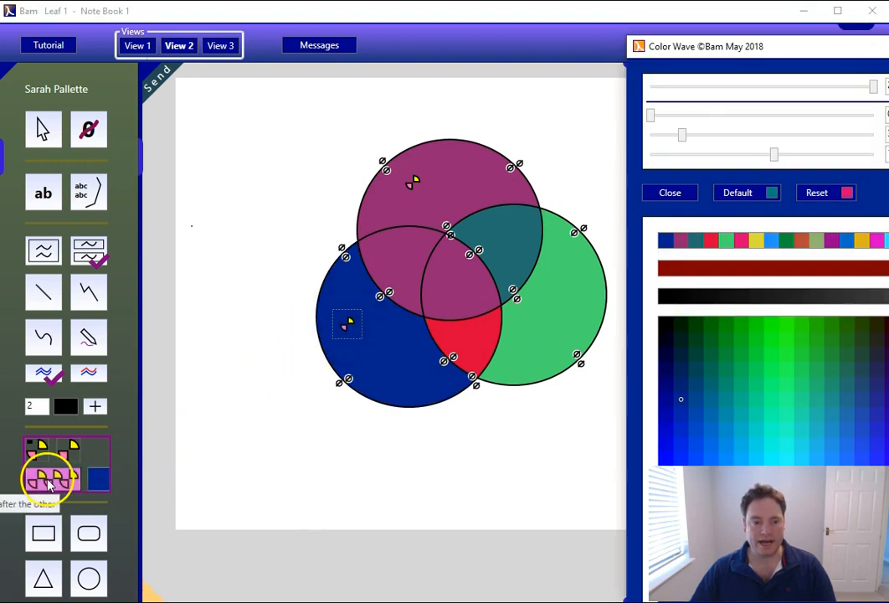
{"action": "left_click", "coordinate": [36, 136]}
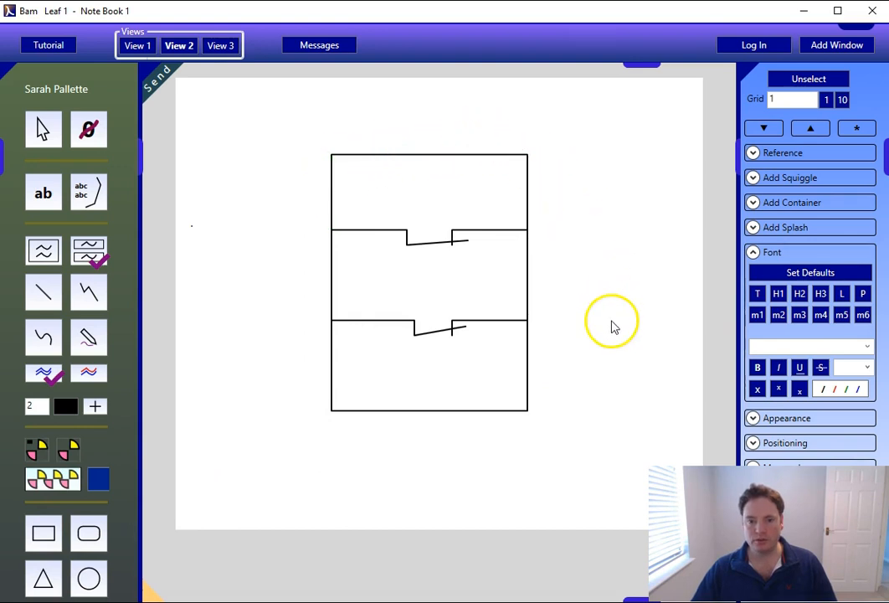
- Swing the free end of the lower door line open into the bottom room and back across its doorway
{"action": "left_click_drag", "start_coordinate": [462, 325], "coordinate": [460, 342]}
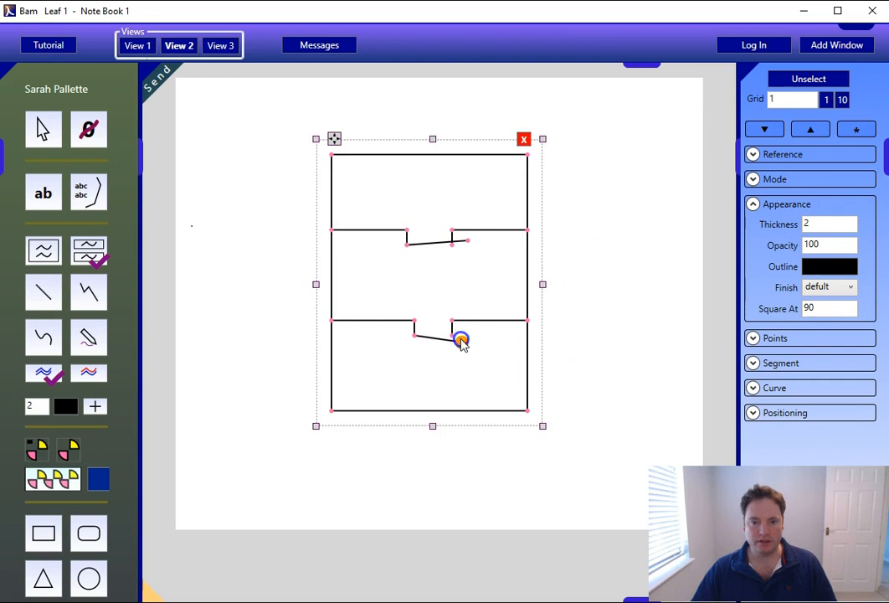
{"action": "mouse_move", "coordinate": [467, 240]}
{"action": "left_mouse_down"}
{"action": "mouse_move", "coordinate": [470, 264]}
{"action": "mouse_move", "coordinate": [467, 240]}
{"action": "left_mouse_up"}
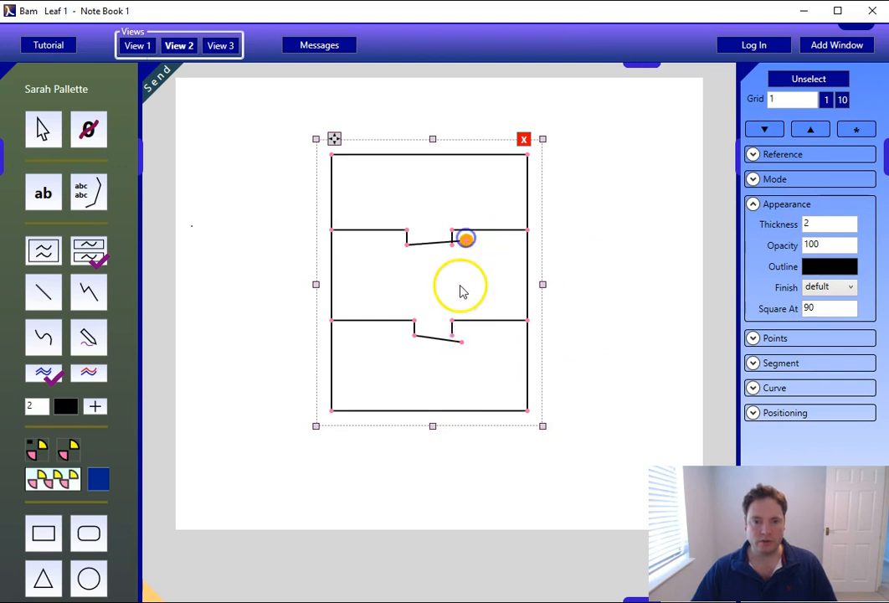
{"action": "left_click_drag", "start_coordinate": [461, 342], "coordinate": [461, 332]}
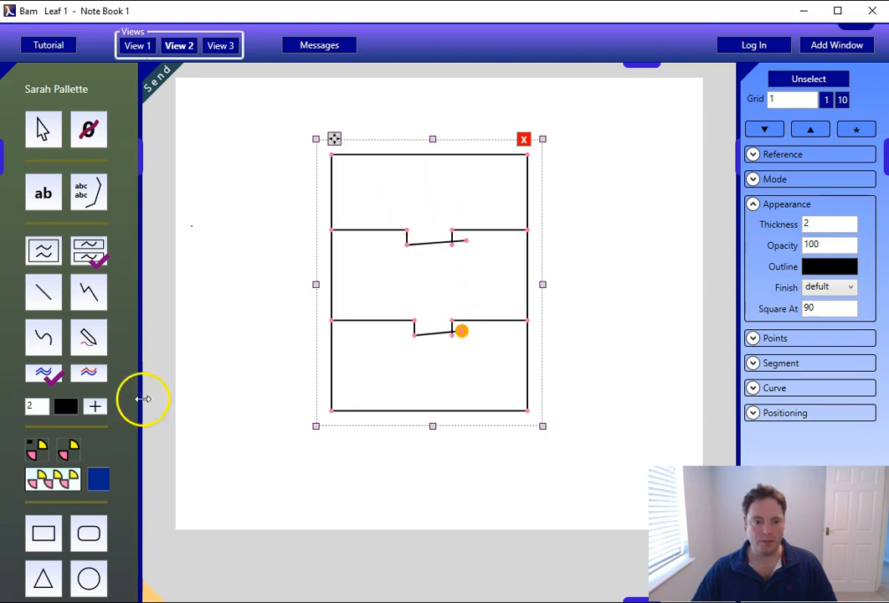
- Fill the top room of the floor plan with a new light blue splash (36, 183, 255)
{"action": "left_click", "coordinate": [87, 486]}
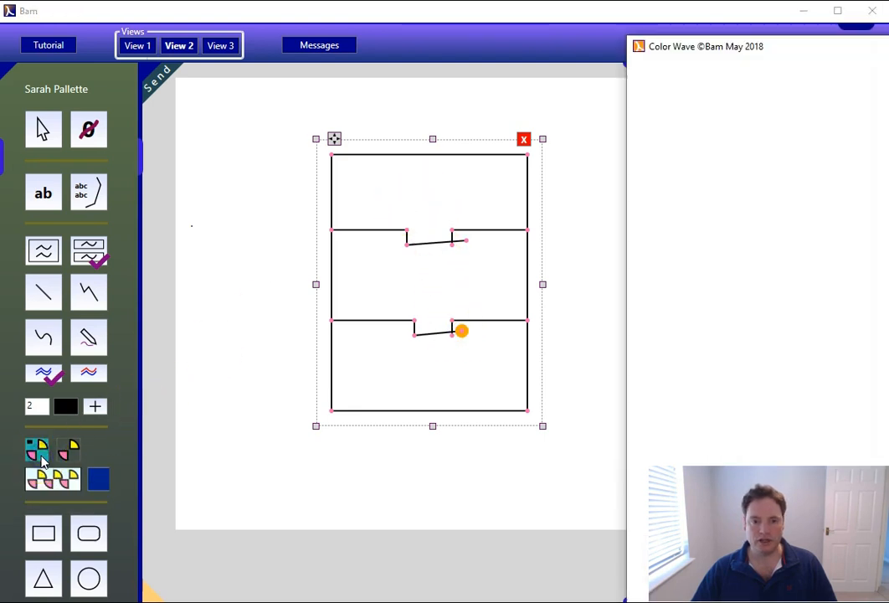
{"action": "left_click_drag", "start_coordinate": [821, 46], "coordinate": [327, 17]}
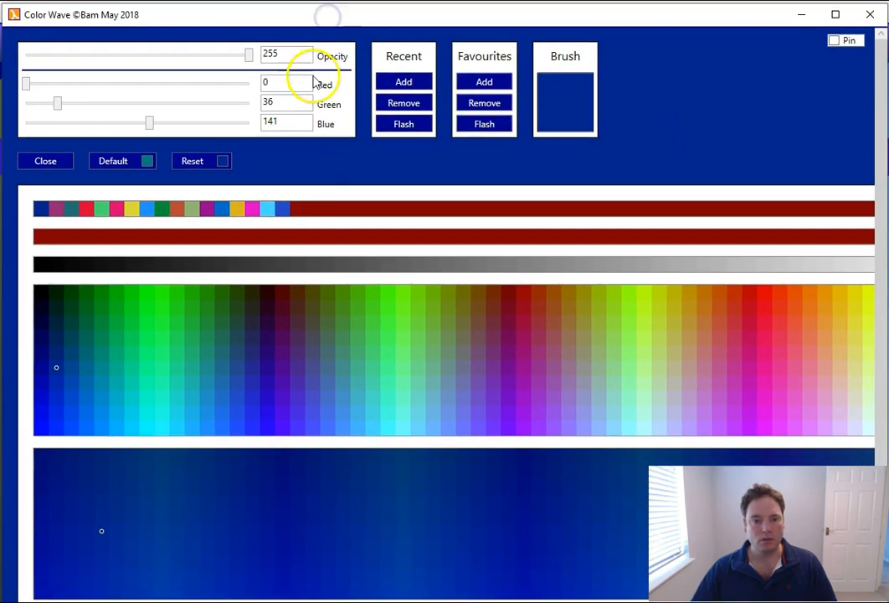
{"action": "left_click", "coordinate": [222, 414]}
{"action": "left_click", "coordinate": [209, 427]}
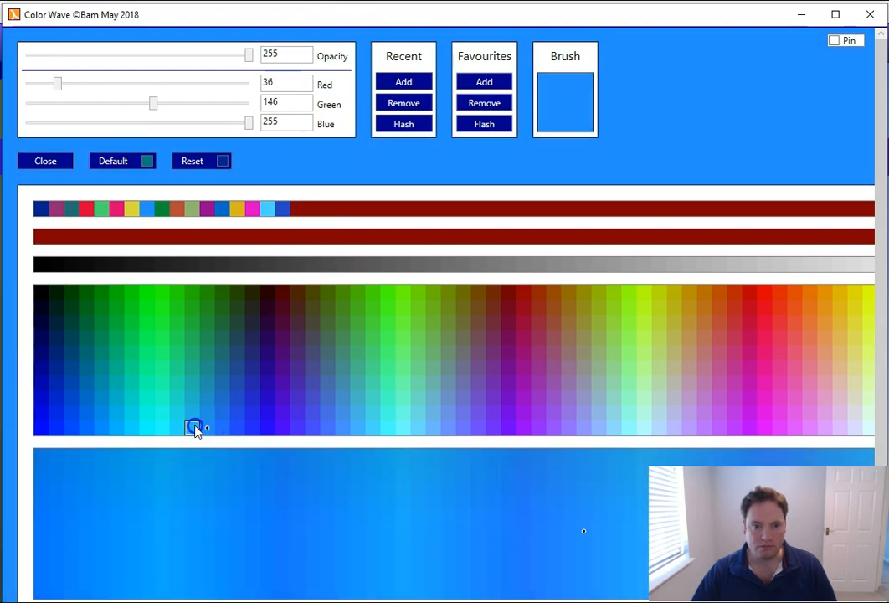
{"action": "left_click", "coordinate": [195, 429]}
{"action": "left_click", "coordinate": [177, 430]}
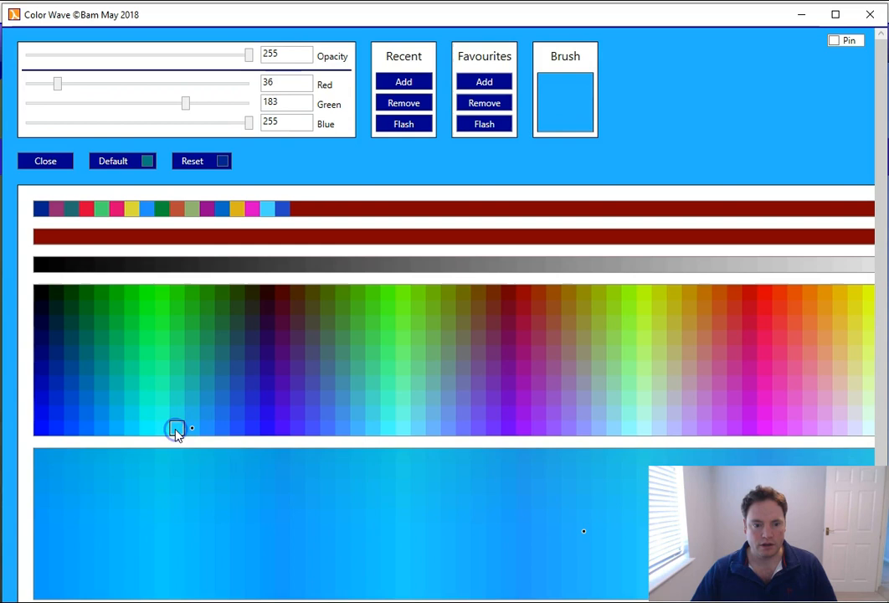
{"action": "left_click", "coordinate": [197, 429]}
{"action": "left_click", "coordinate": [384, 429]}
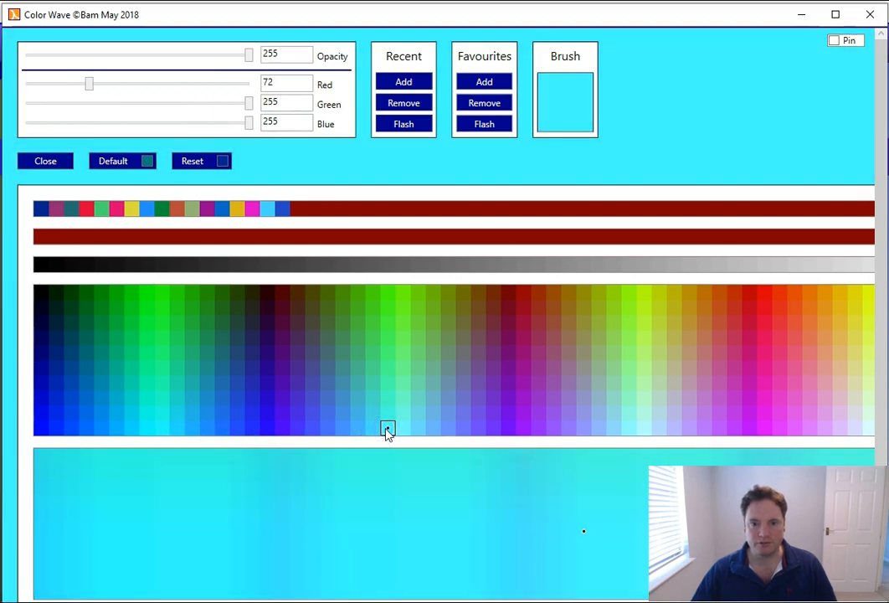
{"action": "left_click", "coordinate": [225, 382]}
{"action": "left_click", "coordinate": [220, 401]}
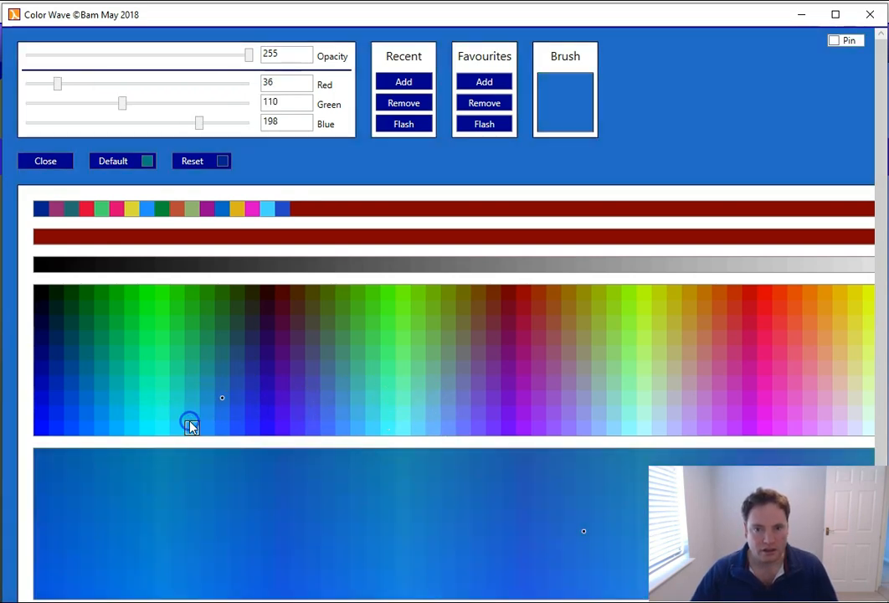
{"action": "left_click", "coordinate": [190, 423]}
{"action": "left_click", "coordinate": [45, 160]}
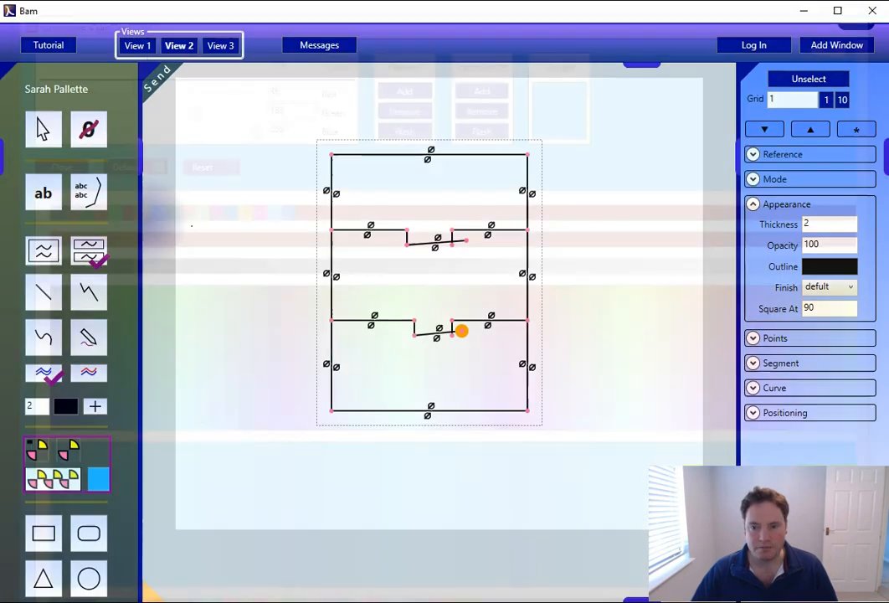
{"action": "left_click", "coordinate": [423, 186]}
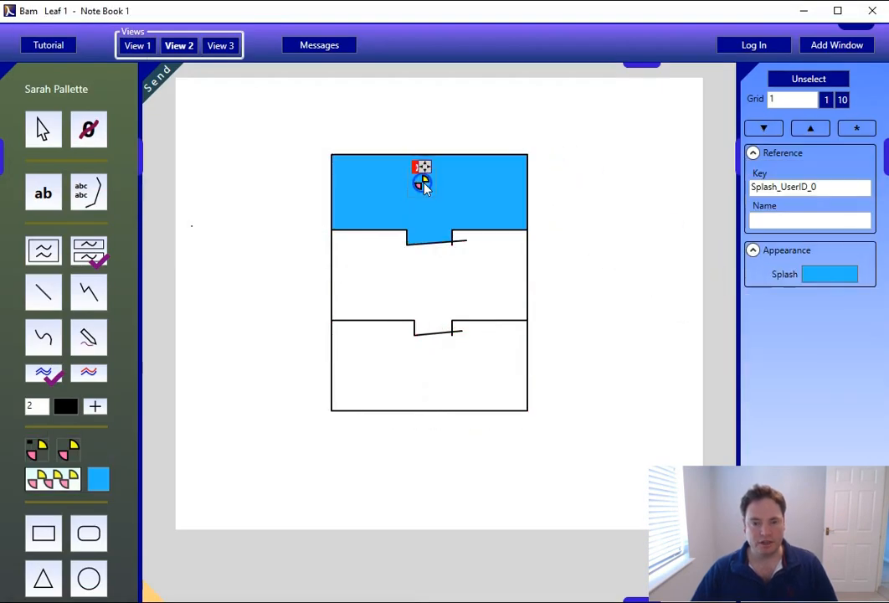
{"action": "left_click", "coordinate": [510, 188]}
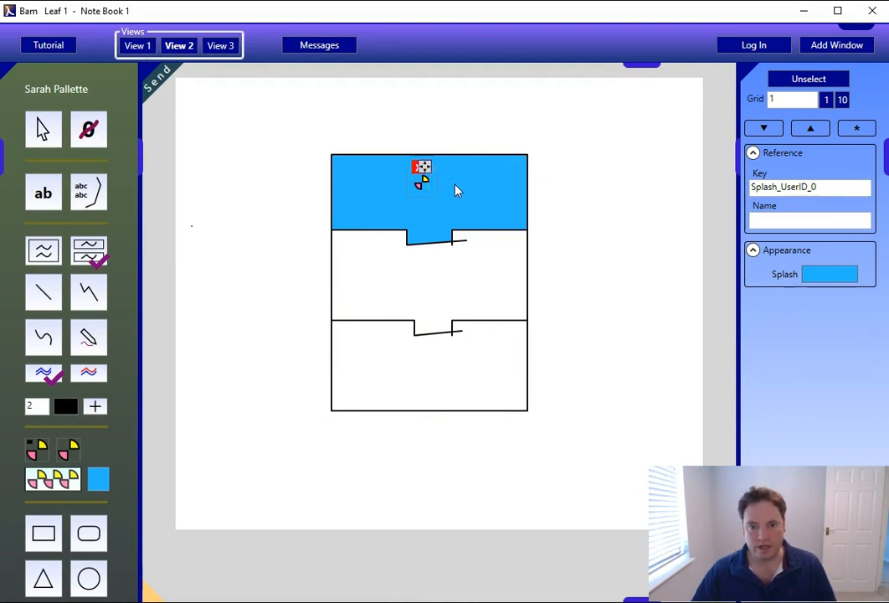
- Swing the upper and lower door lines open by their free ends and close the upper one across its doorway again
{"action": "left_click", "coordinate": [468, 242]}
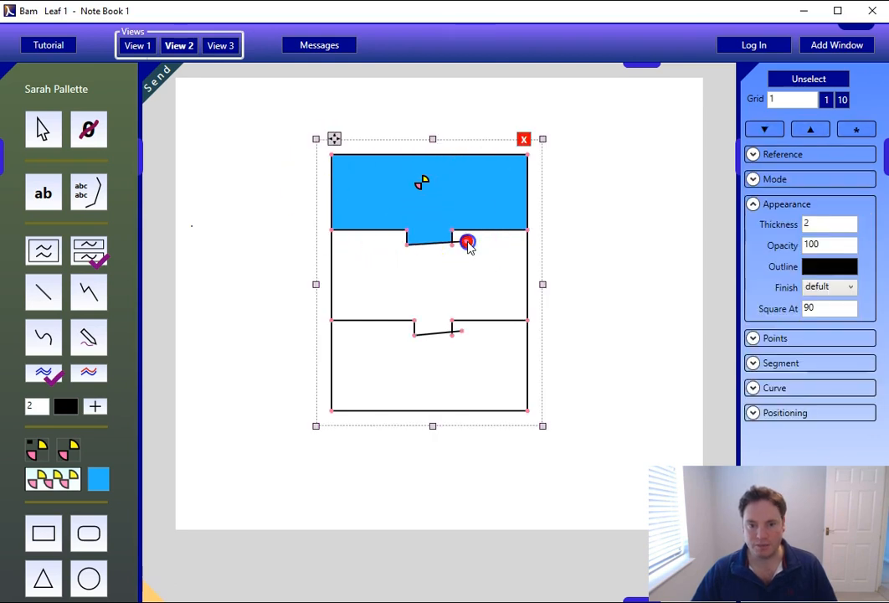
{"action": "left_click_drag", "start_coordinate": [467, 242], "coordinate": [453, 259]}
{"action": "left_click_drag", "start_coordinate": [462, 330], "coordinate": [462, 351]}
{"action": "mouse_move", "coordinate": [453, 256]}
{"action": "left_mouse_down"}
{"action": "mouse_move", "coordinate": [473, 255]}
{"action": "mouse_move", "coordinate": [469, 242]}
{"action": "left_mouse_up"}
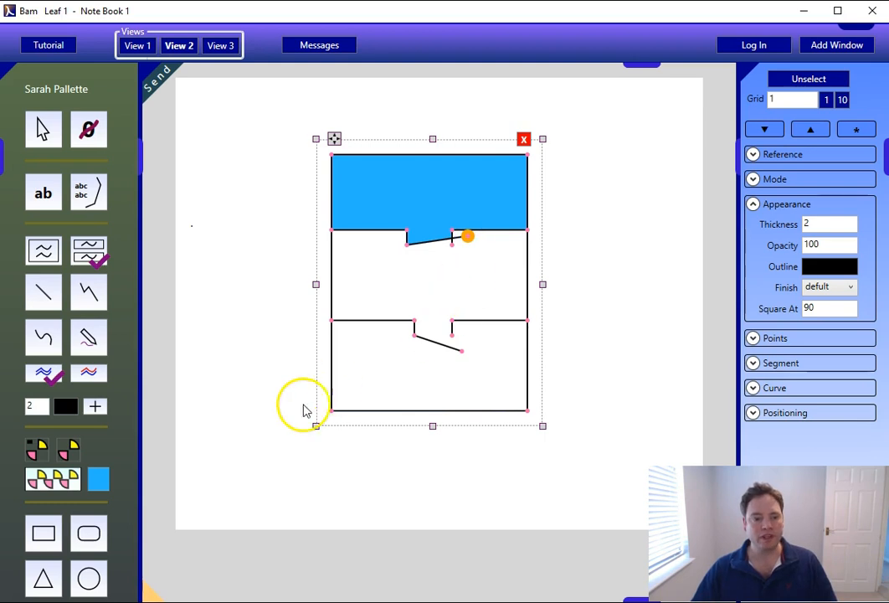
- Place a magenta splash (182, 0, 170) in the bottom room while the lower door is open
{"action": "left_click", "coordinate": [37, 452]}
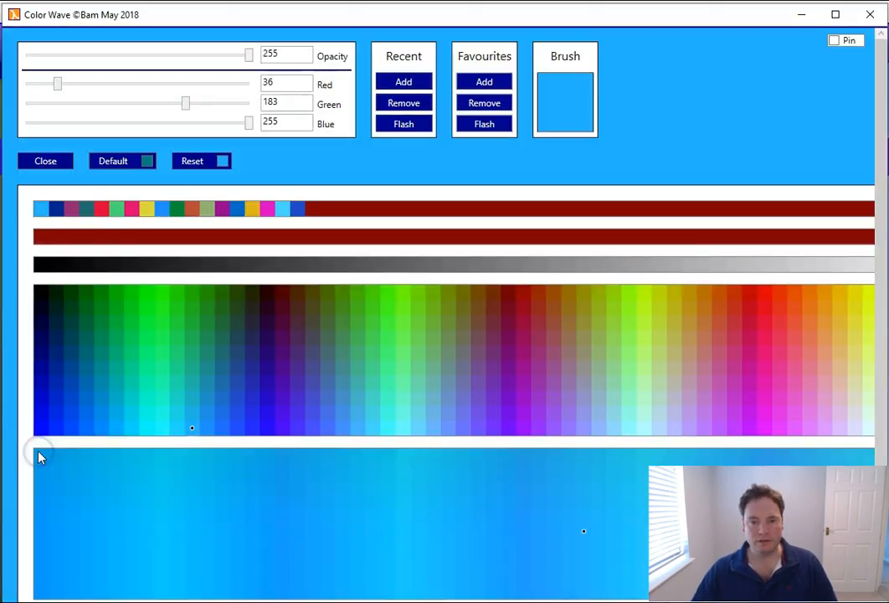
{"action": "left_click", "coordinate": [749, 387]}
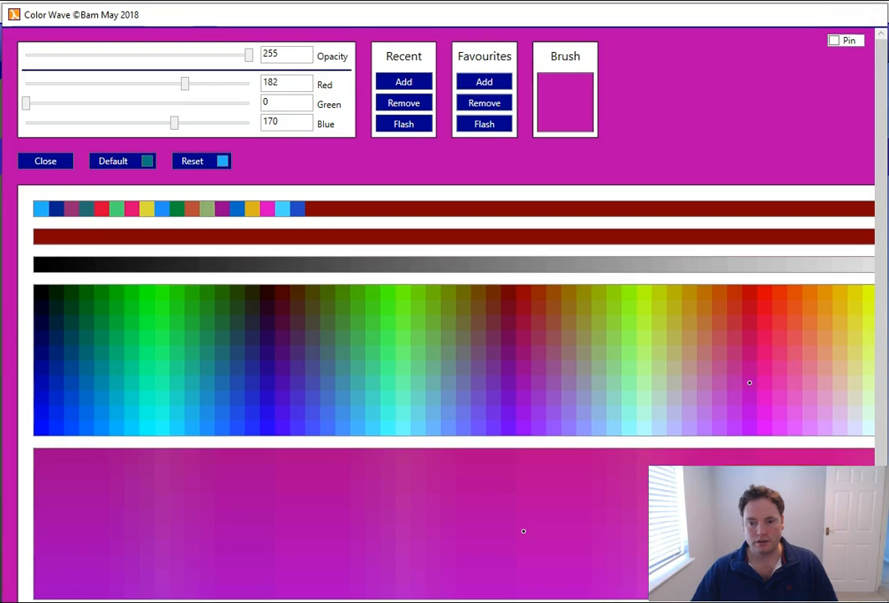
{"action": "left_click", "coordinate": [393, 369]}
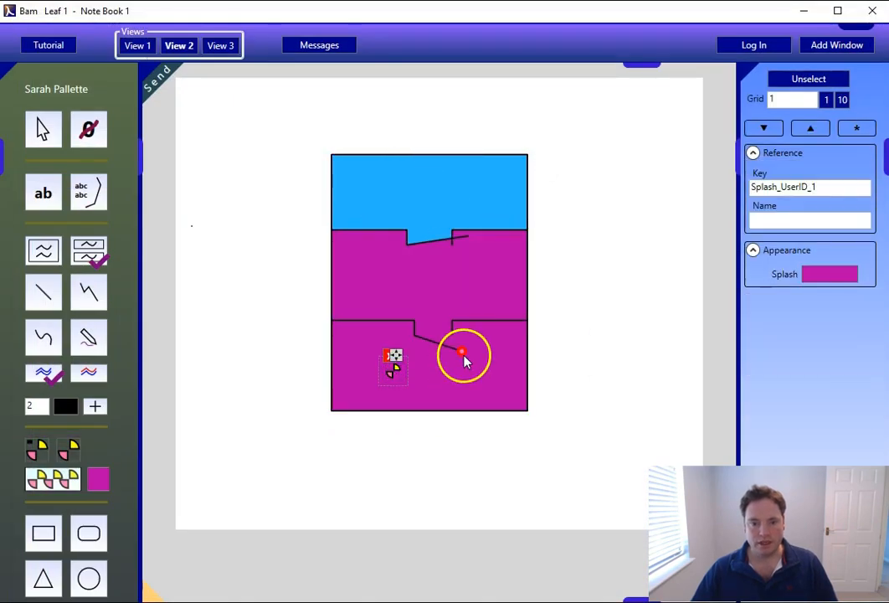
- Close the lower door line across its doorway and slightly adjust the free ends of both door lines
{"action": "left_click_drag", "start_coordinate": [466, 358], "coordinate": [467, 335]}
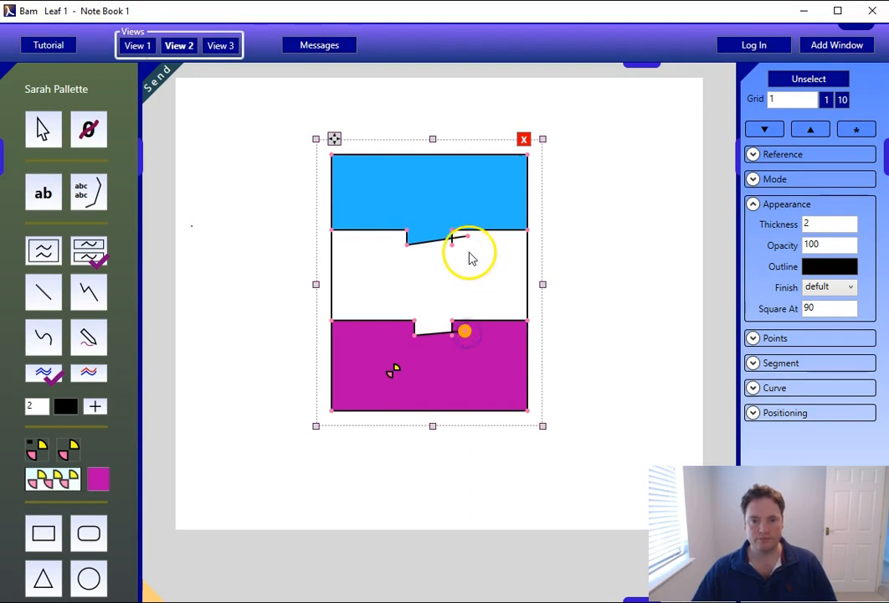
{"action": "mouse_move", "coordinate": [469, 235]}
{"action": "left_mouse_down"}
{"action": "mouse_move", "coordinate": [459, 268]}
{"action": "mouse_move", "coordinate": [468, 238]}
{"action": "left_mouse_up"}
{"action": "mouse_move", "coordinate": [466, 333]}
{"action": "left_mouse_down"}
{"action": "mouse_move", "coordinate": [465, 357]}
{"action": "mouse_move", "coordinate": [468, 329]}
{"action": "left_mouse_up"}
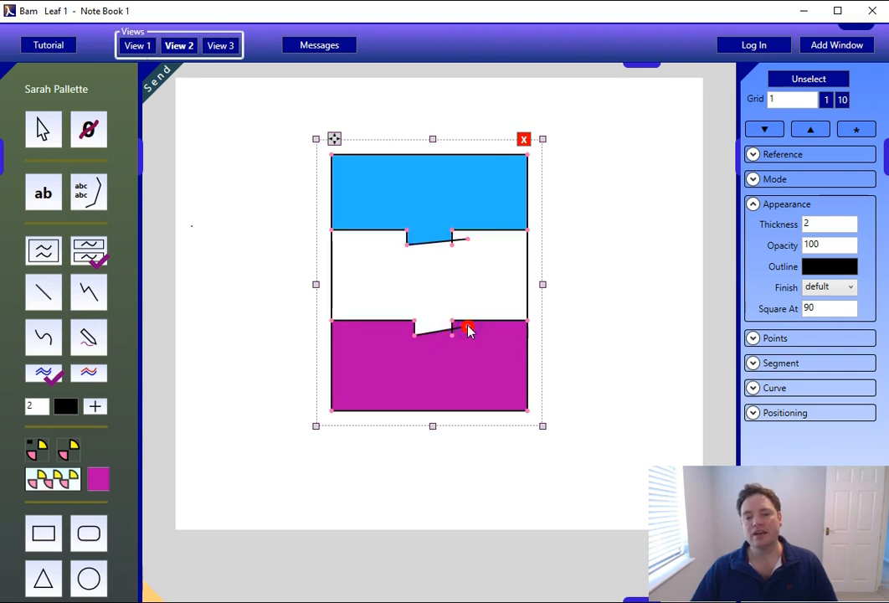
- Swing both door lines open to join all three rooms and move the upper door back across its doorway
{"action": "left_click_drag", "start_coordinate": [468, 329], "coordinate": [463, 348]}
{"action": "left_click_drag", "start_coordinate": [467, 239], "coordinate": [478, 263]}
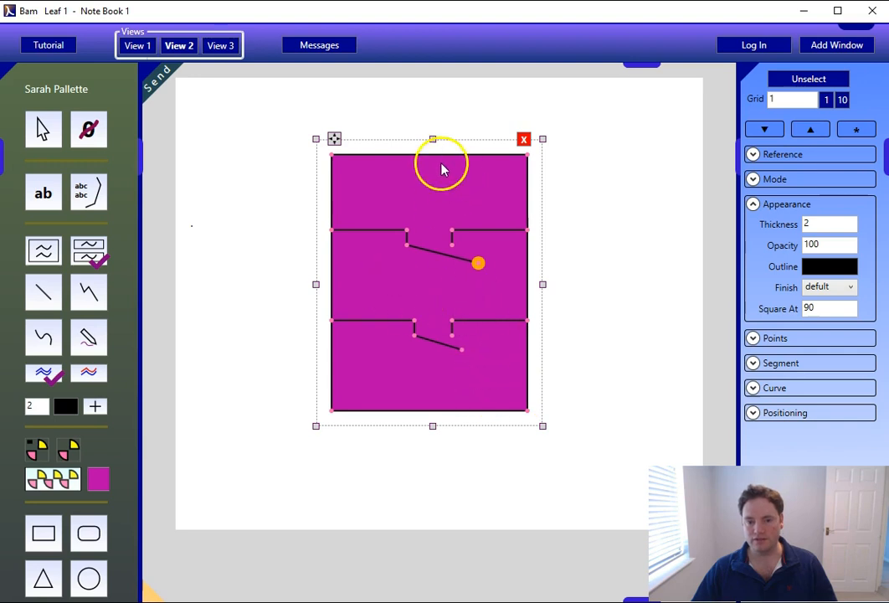
{"action": "left_click_drag", "start_coordinate": [476, 265], "coordinate": [480, 242]}
{"action": "left_click", "coordinate": [204, 489]}
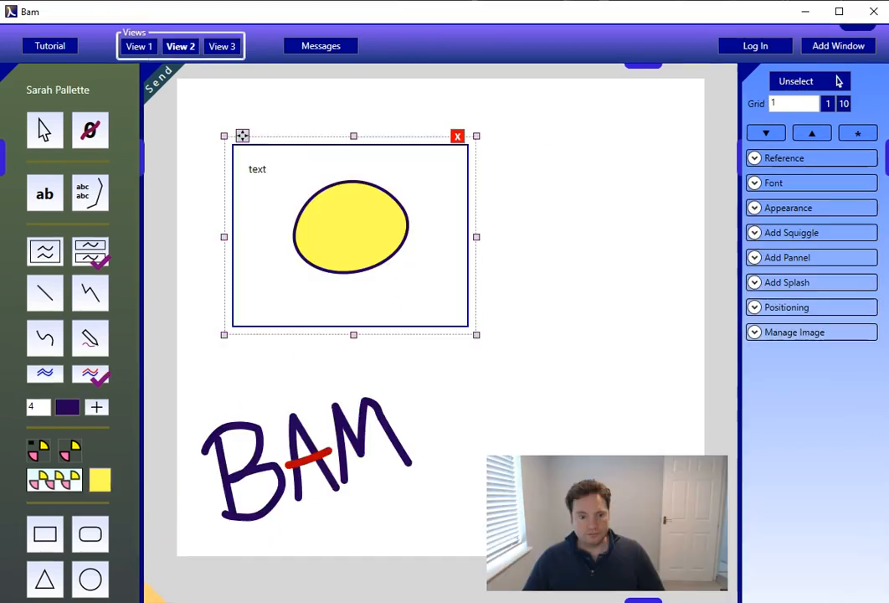